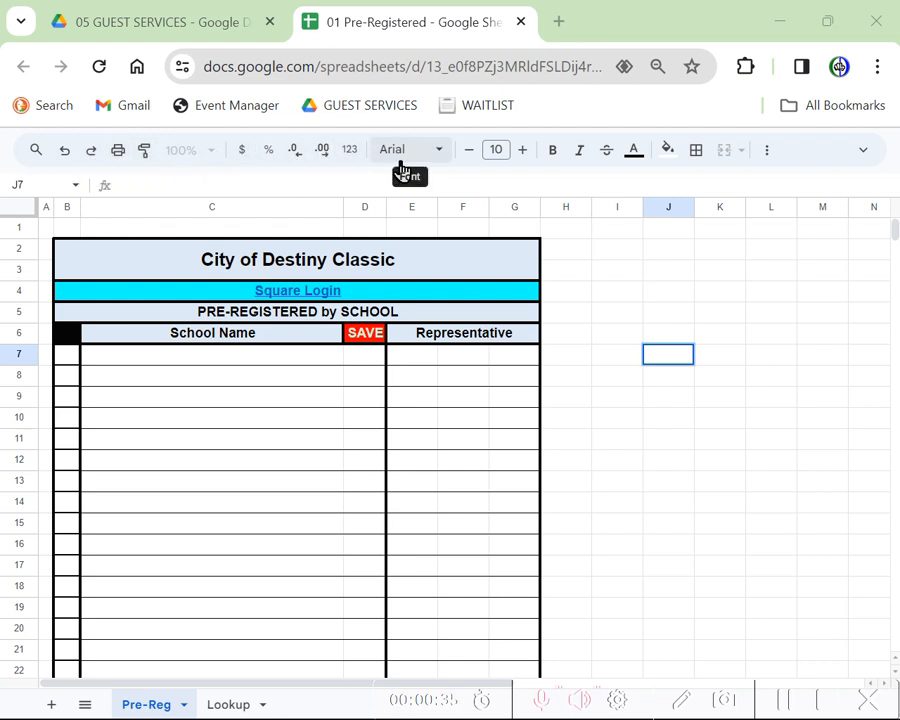
# Step: Set the font size of the empty cell J7 to 11
pyautogui.click(522, 150)
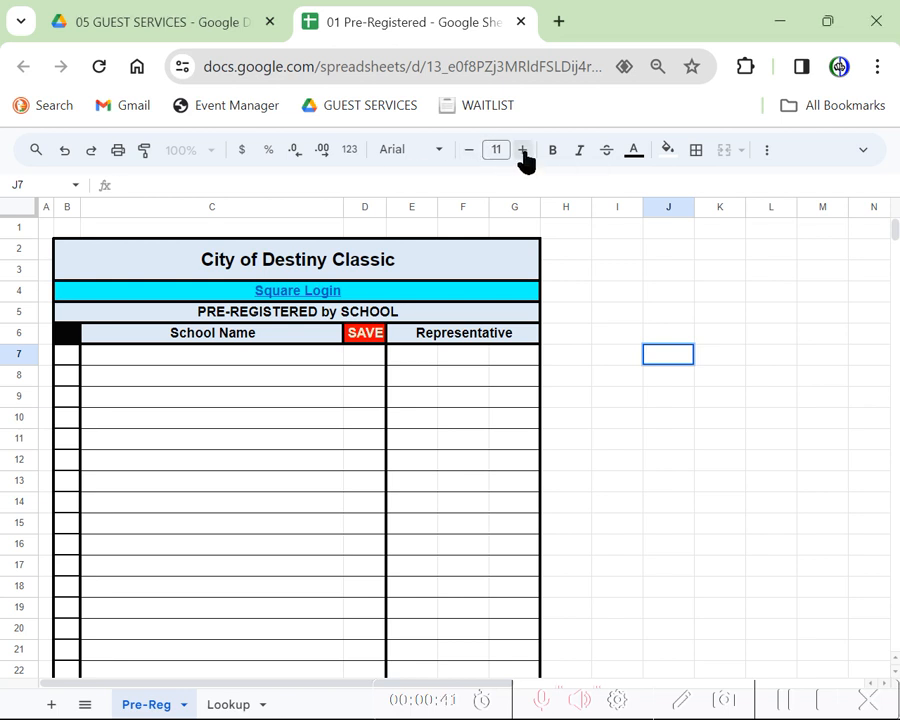
pyautogui.click(522, 150)
pyautogui.click(473, 152)
# Step: Select the whole "City of Destiny Classic" title text in B2:G3 and reduce its font size to 13
pyautogui.click(341, 262)
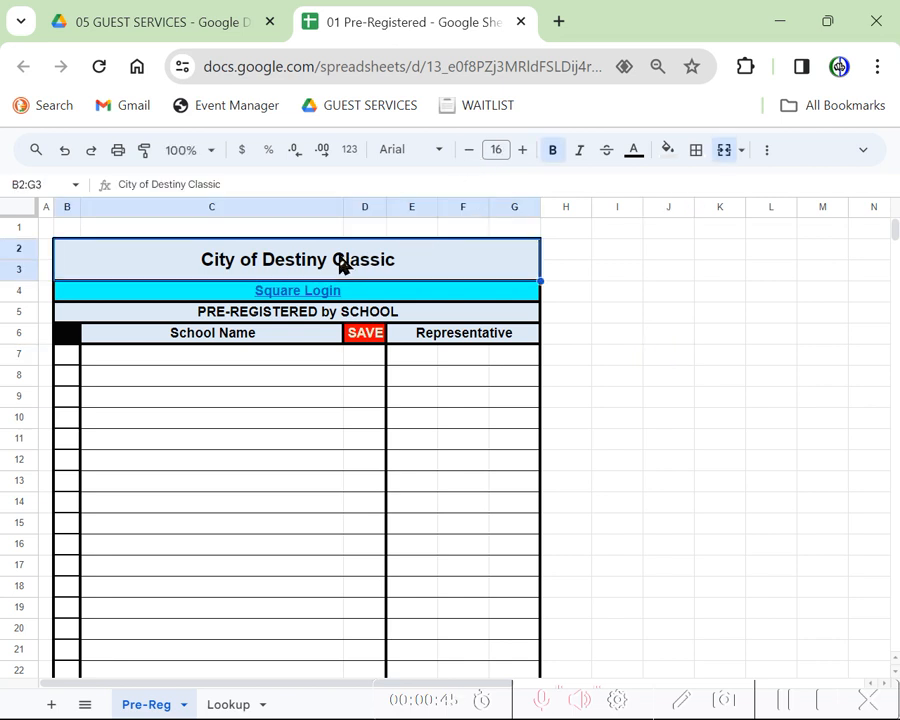
pyautogui.doubleClick(340, 262)
pyautogui.doubleClick(339, 258)
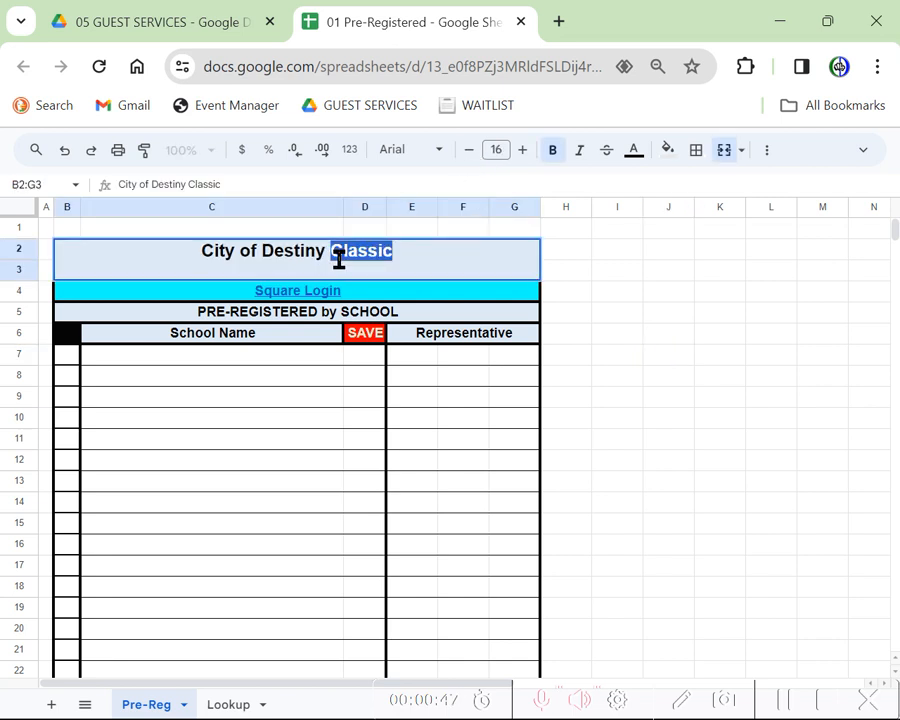
pyautogui.tripleClick(339, 258)
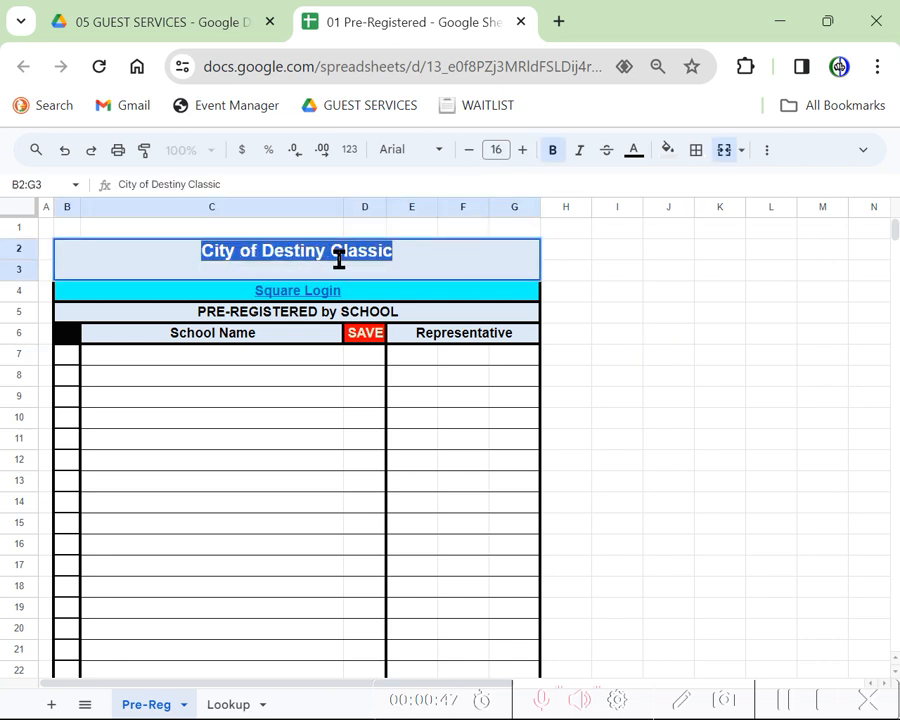
pyautogui.click(469, 156)
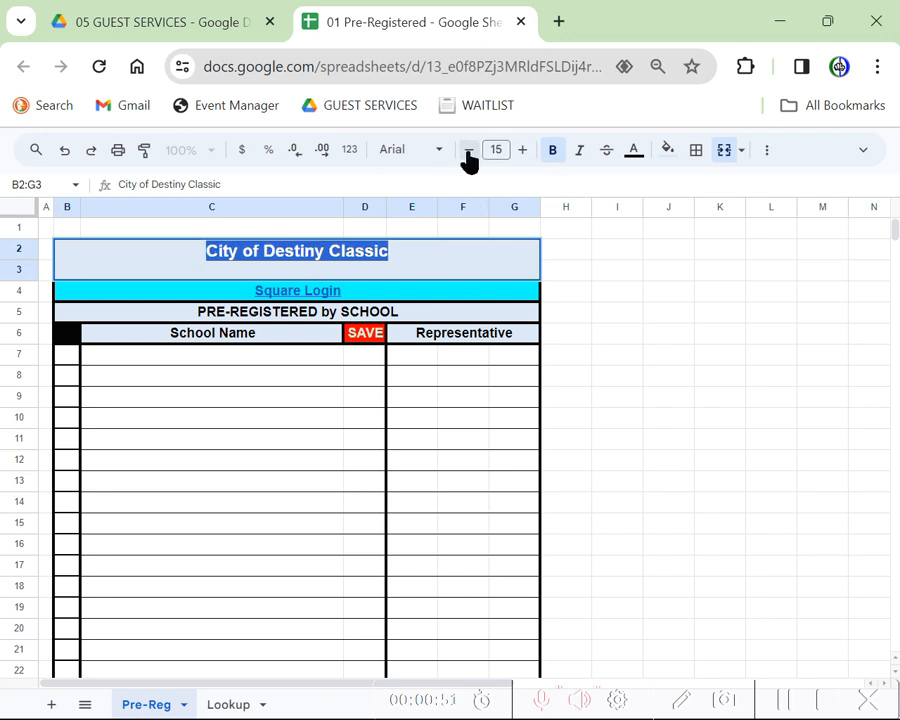
pyautogui.click(469, 156)
pyautogui.click(469, 153)
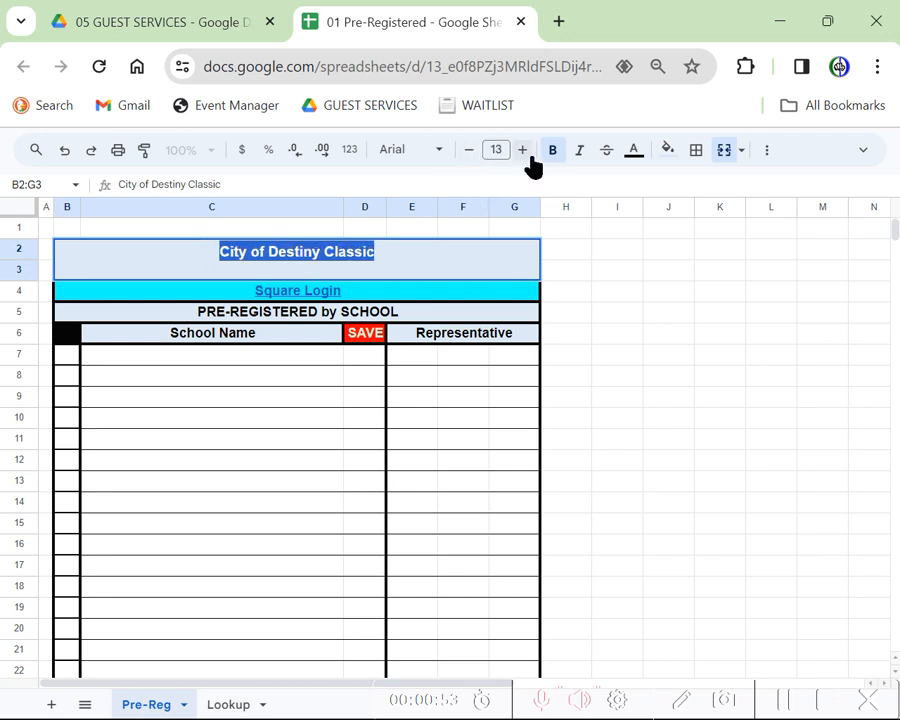
# Step: Raise the title text's font size to 16 and leave cell editing
pyautogui.click(522, 154)
pyautogui.click(522, 154)
pyautogui.click(522, 154)
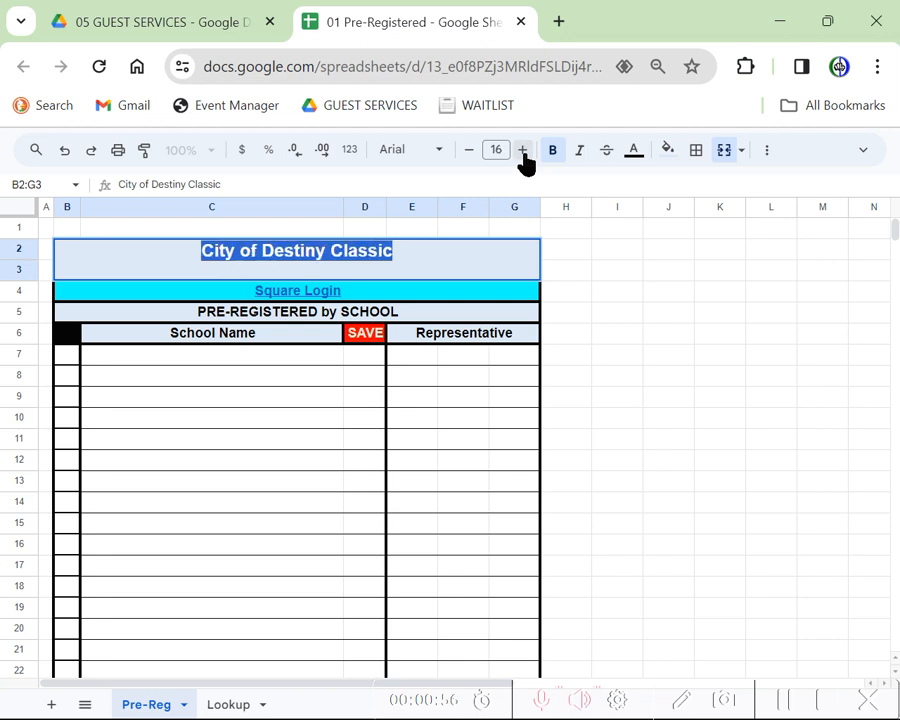
pyautogui.press('Escape')
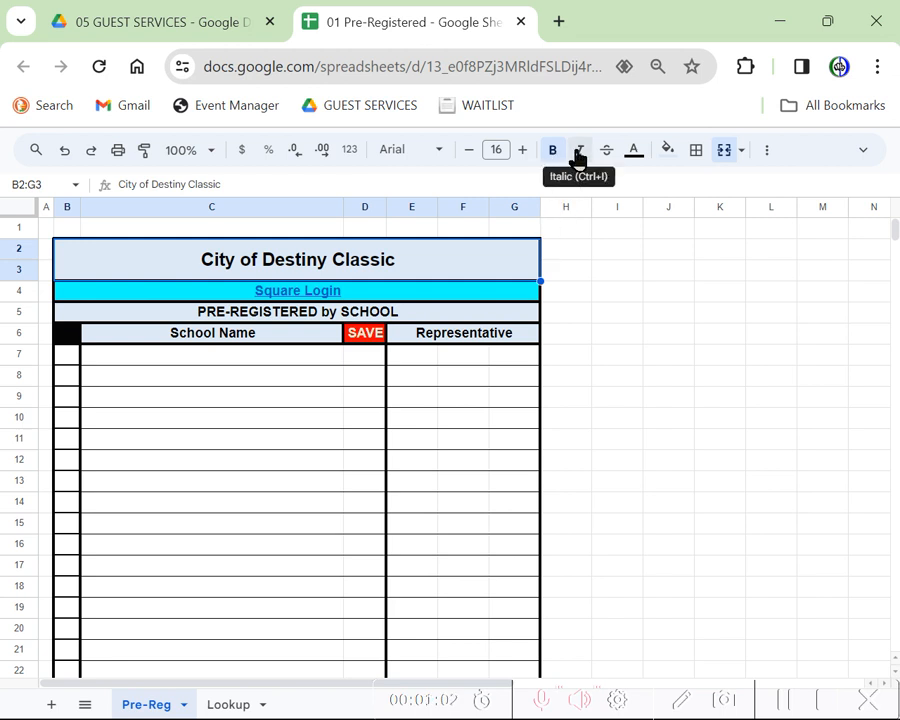
# Step: Try red as the text color of the "City of Destiny Classic" title, and set it back to black
pyautogui.click(634, 158)
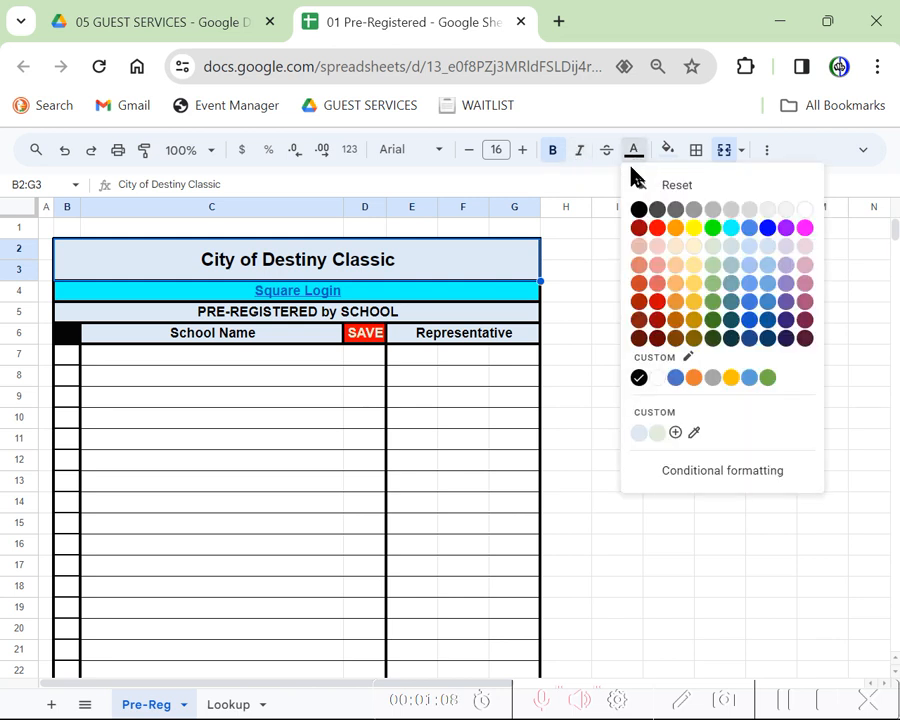
pyautogui.click(657, 228)
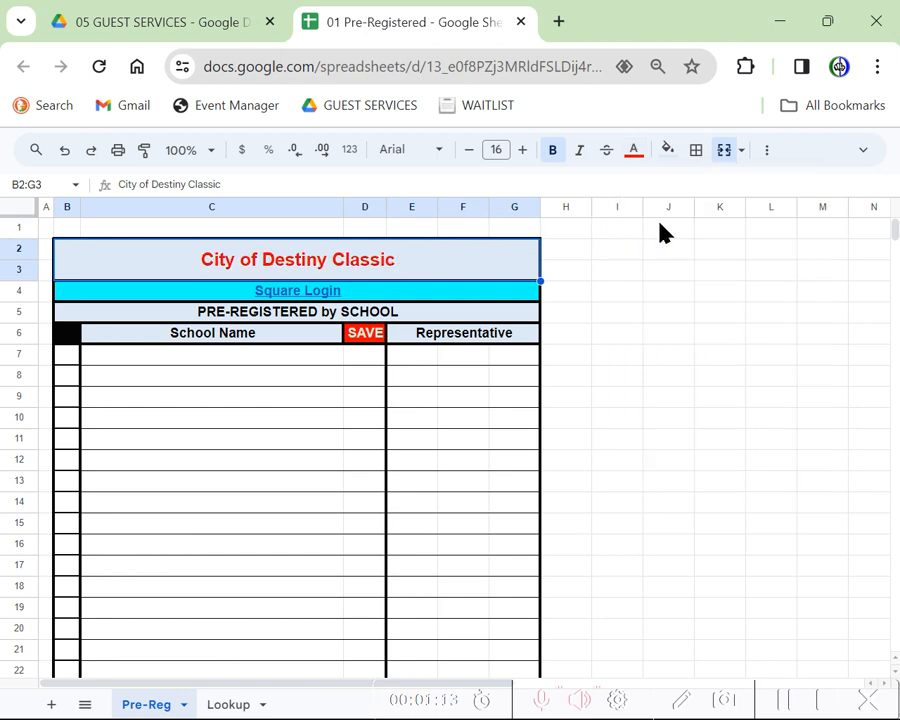
pyautogui.click(633, 158)
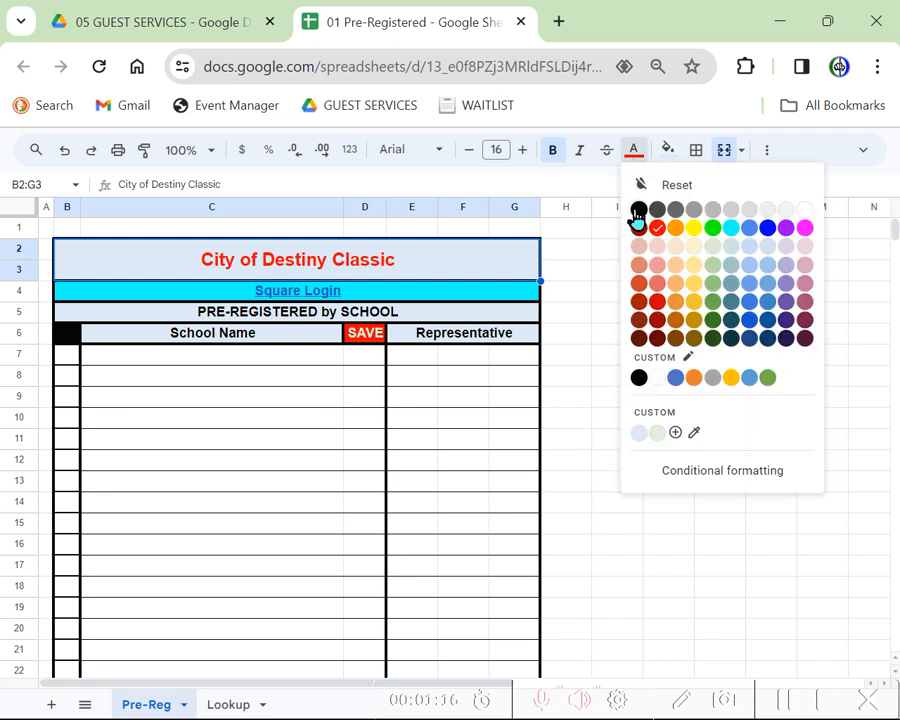
pyautogui.click(638, 208)
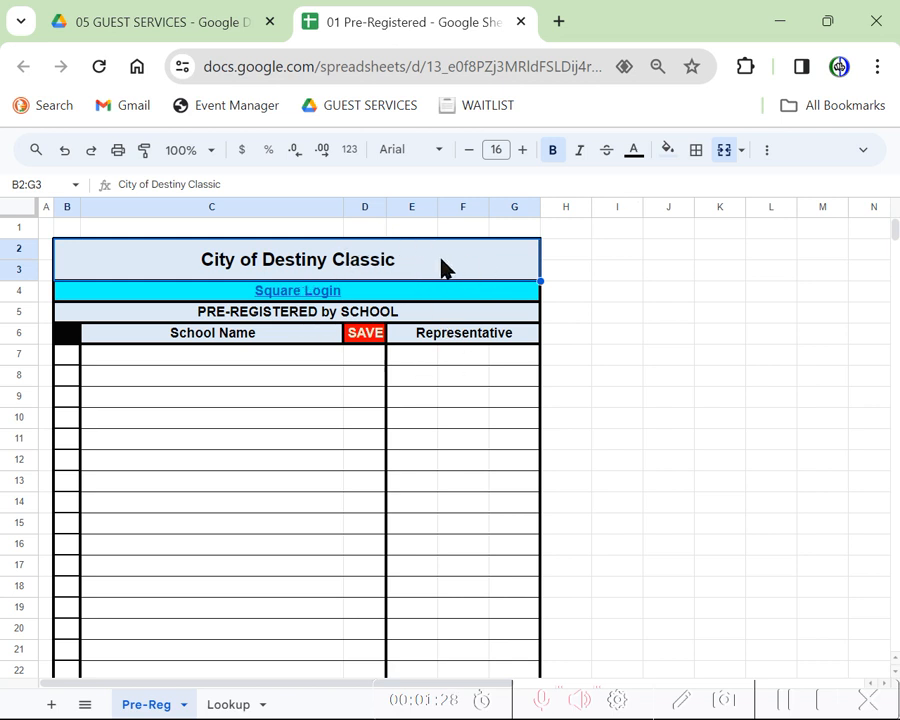
# Step: Try green and cyan fill colors on the "City of Destiny Classic" title block, and undo both fills
pyautogui.click(667, 150)
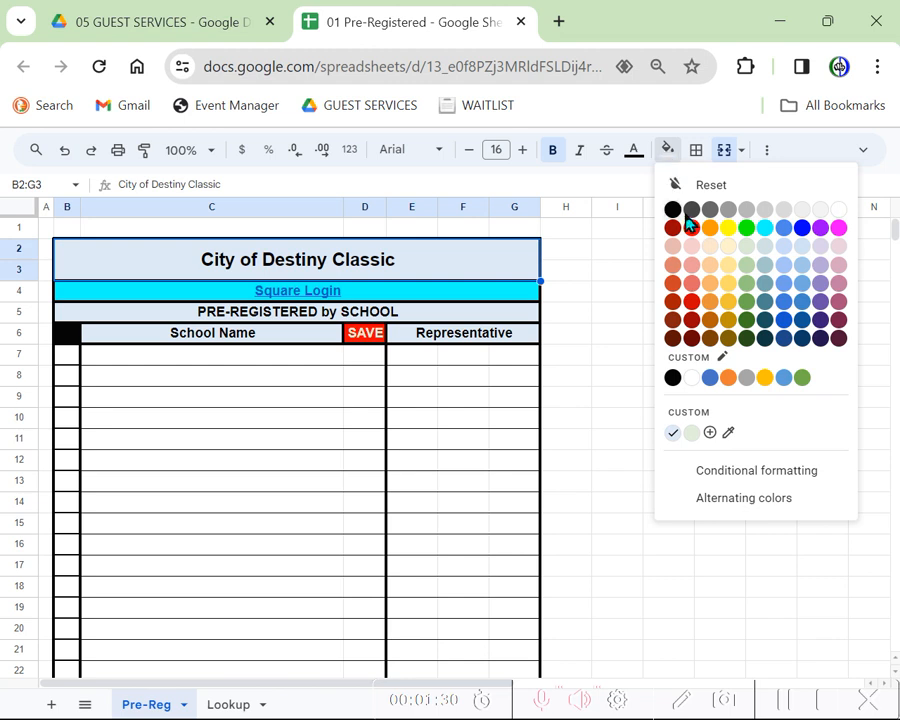
pyautogui.click(747, 229)
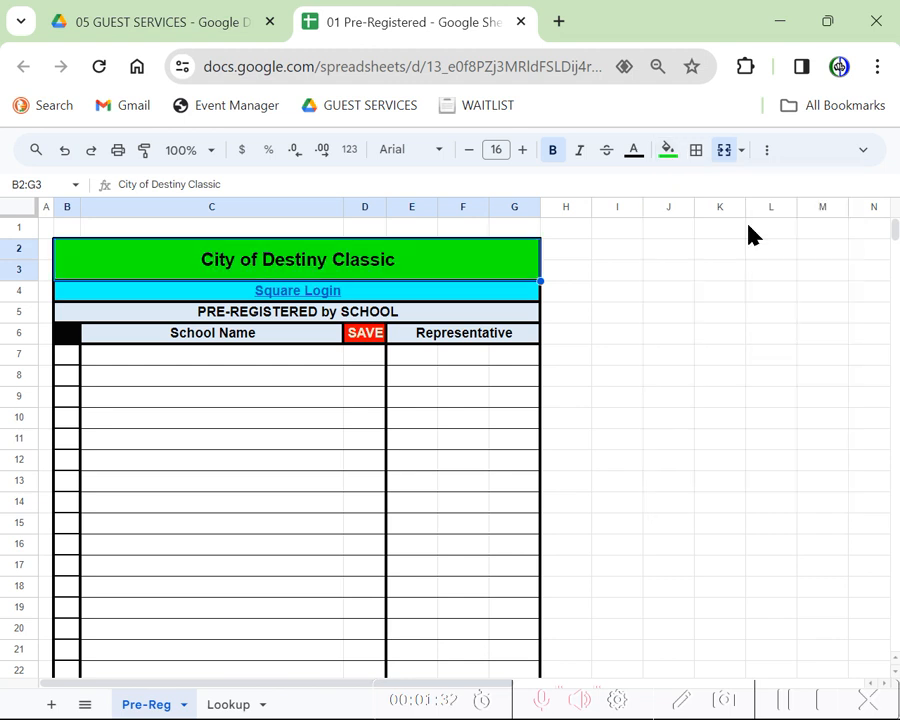
pyautogui.click(667, 150)
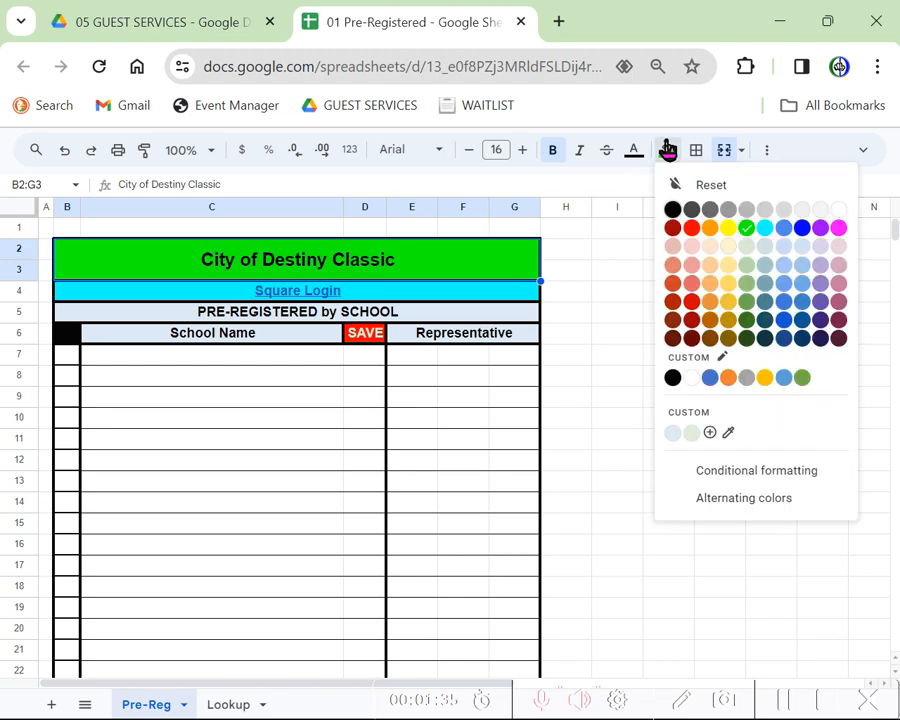
pyautogui.click(766, 230)
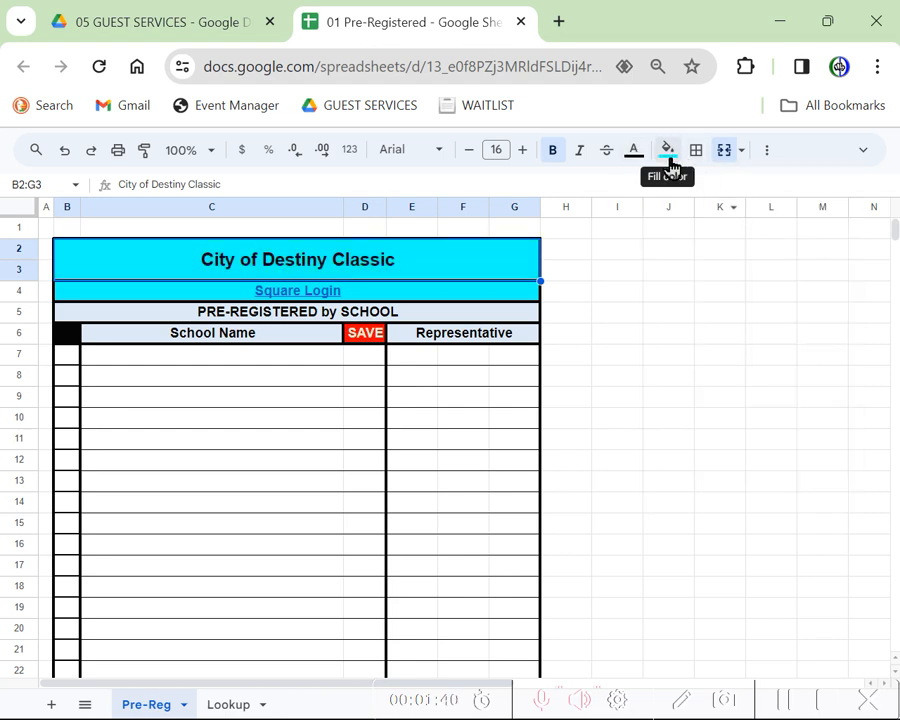
pyautogui.hotkey('ctrl', 'z')
pyautogui.hotkey('ctrl', 'z')
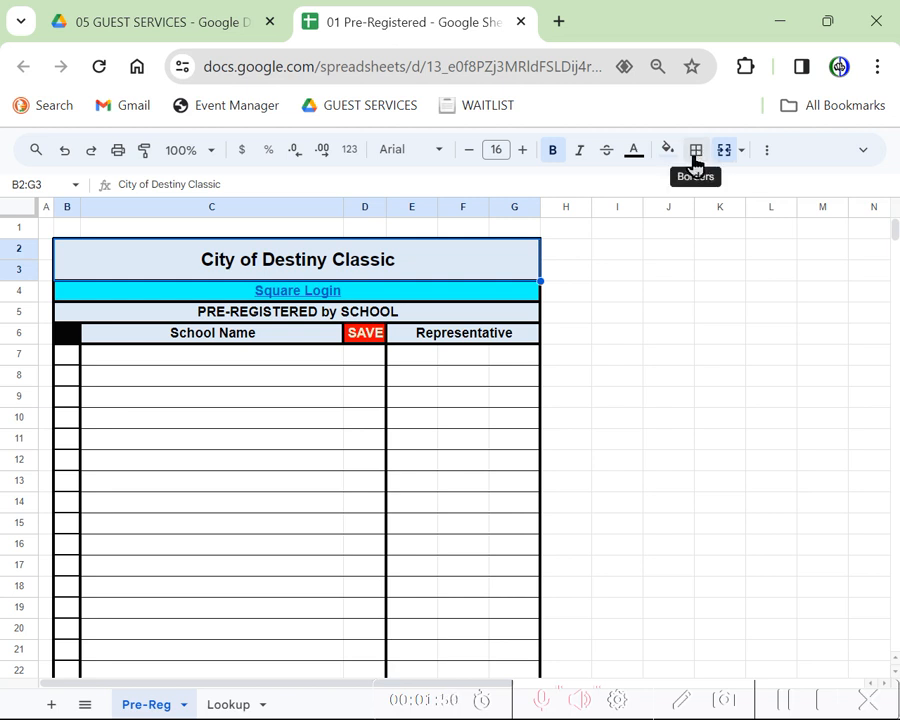
# Step: Apply a thick black outer border around the cell range I5:J6
pyautogui.moveTo(619, 315); pyautogui.dragTo(663, 355)
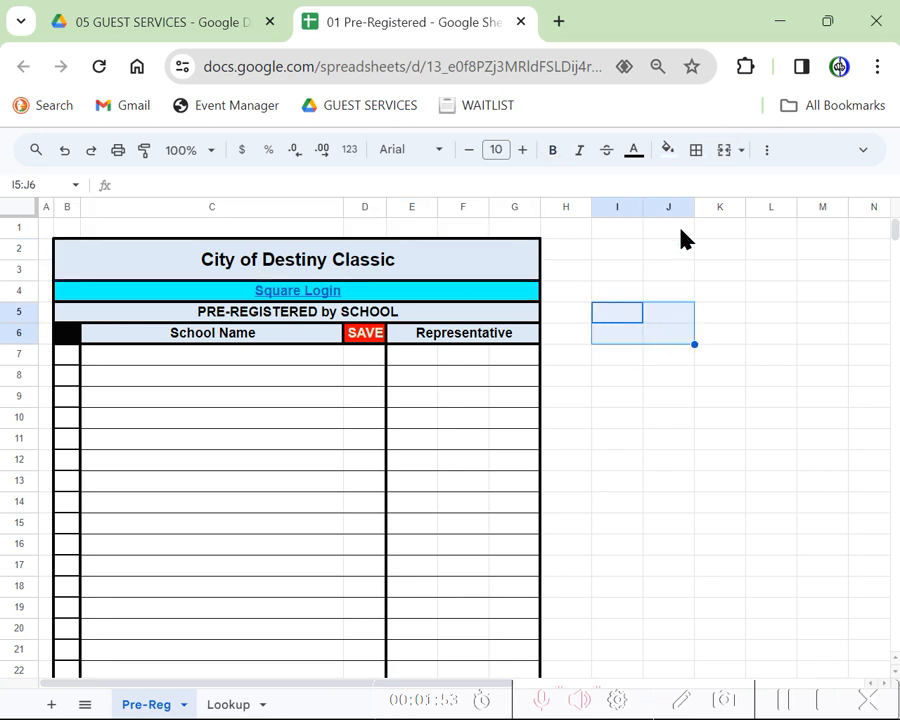
pyautogui.click(698, 152)
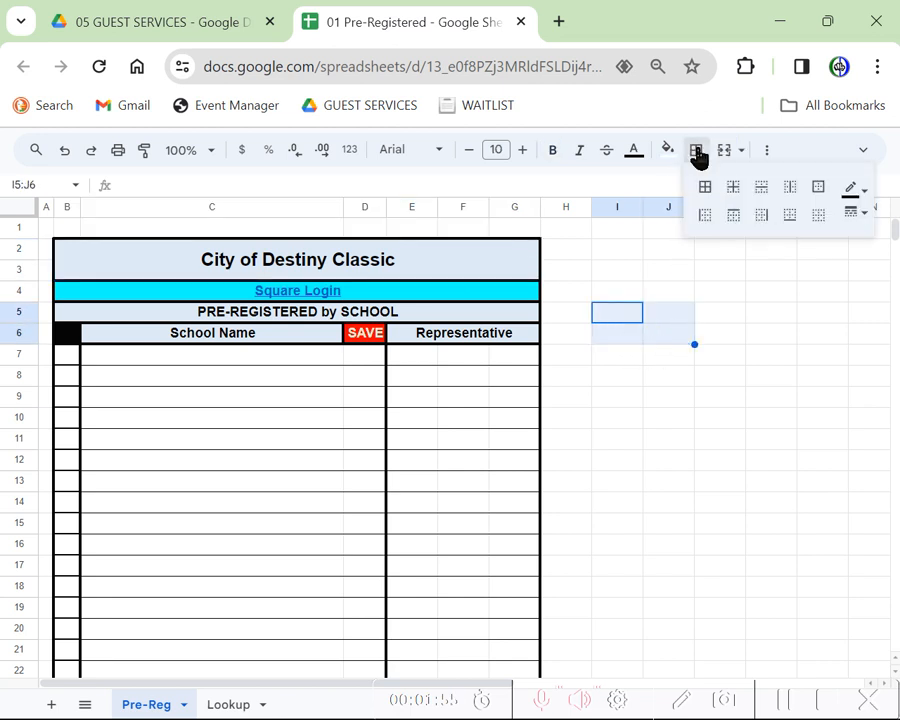
pyautogui.click(853, 219)
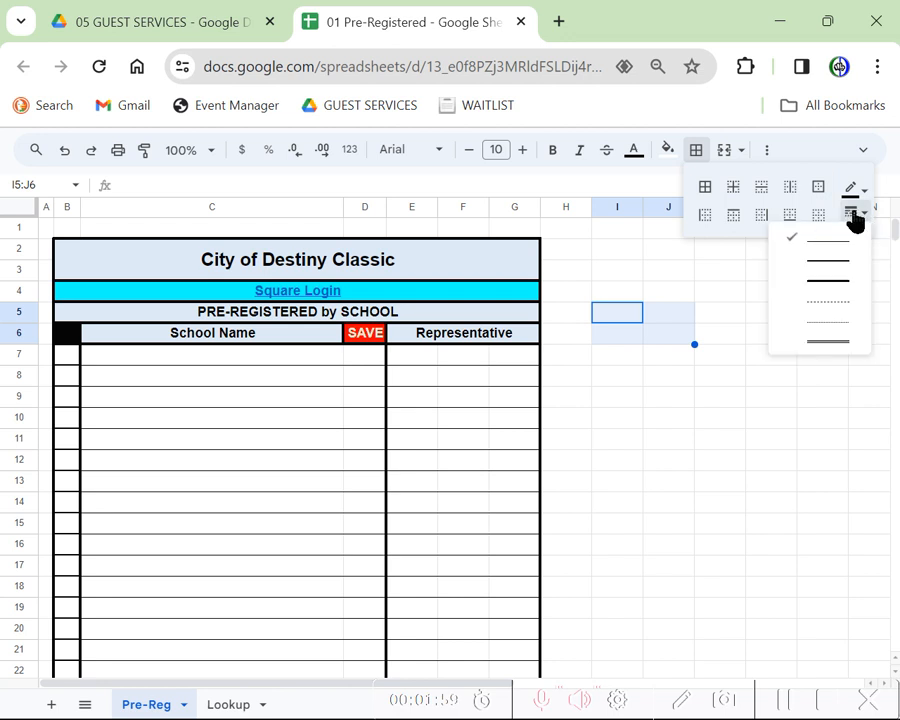
pyautogui.click(837, 283)
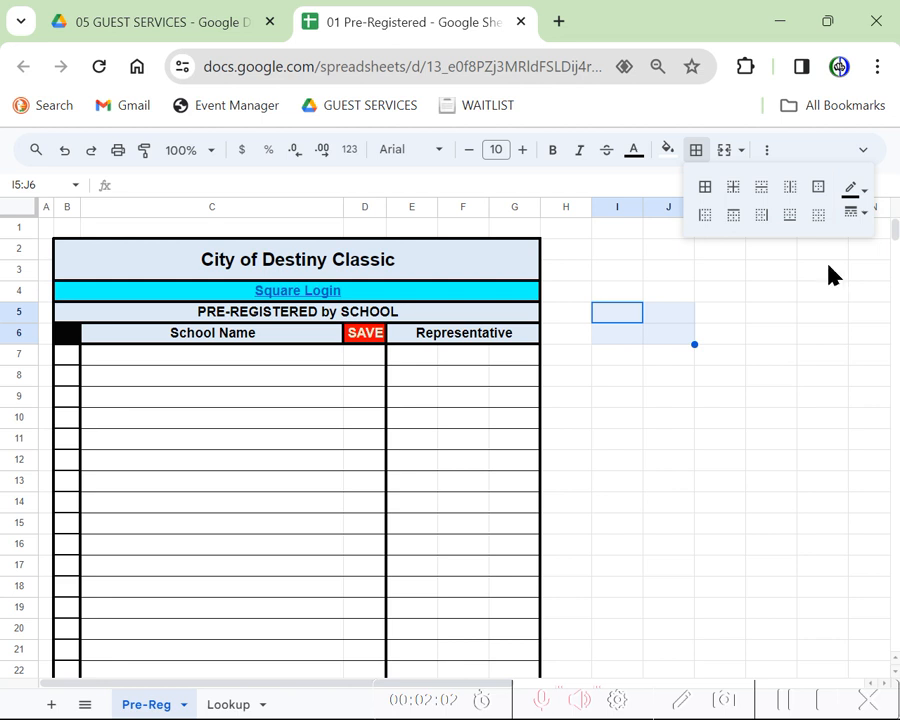
pyautogui.click(818, 192)
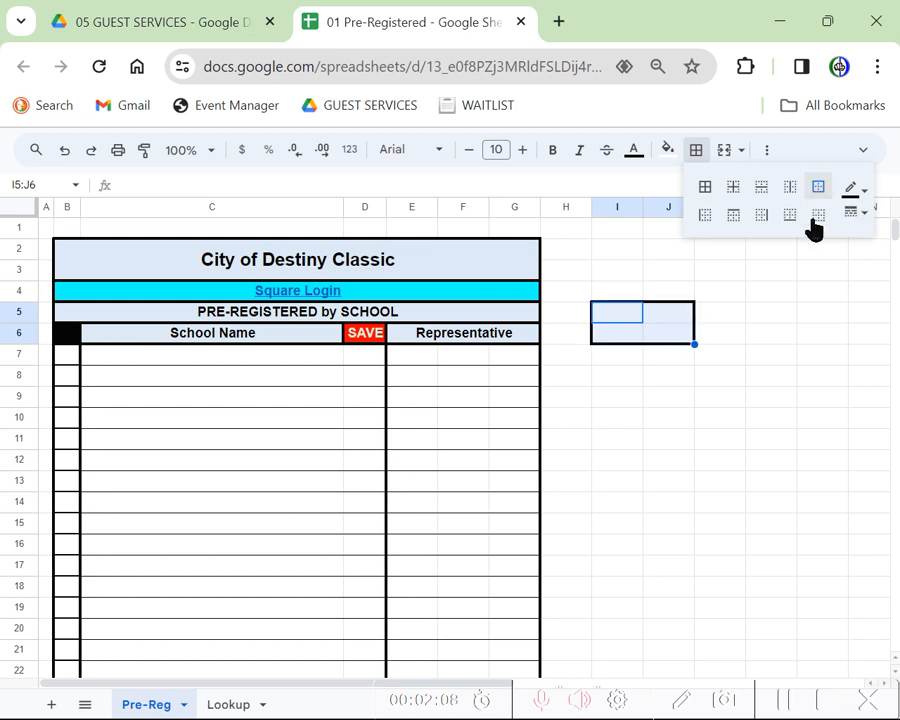
pyautogui.click(769, 336)
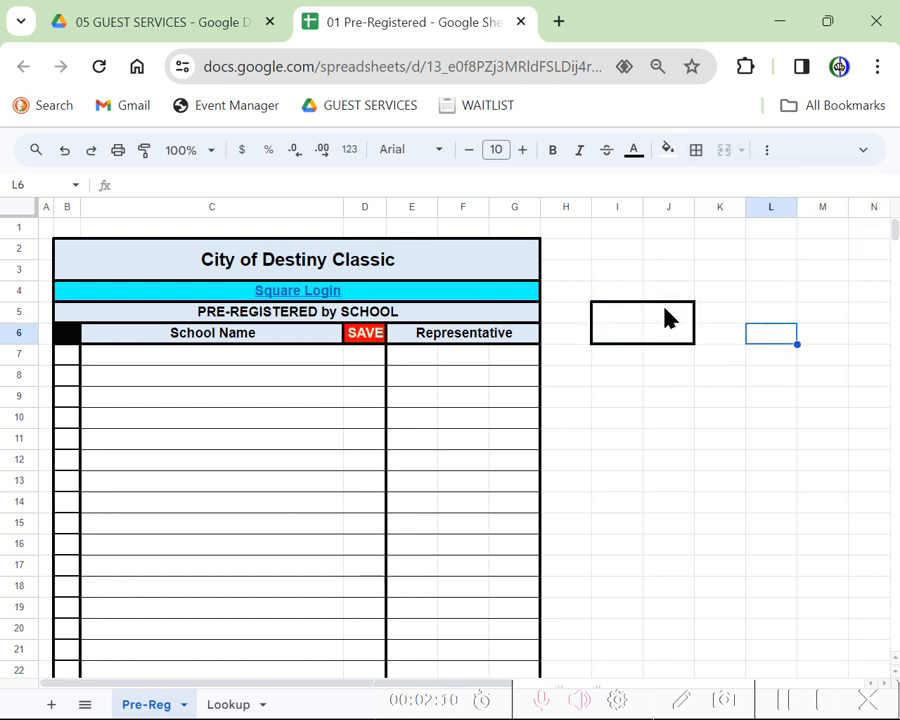
# Step: Apply a thick black outer border around the single cell J8
pyautogui.click(657, 377)
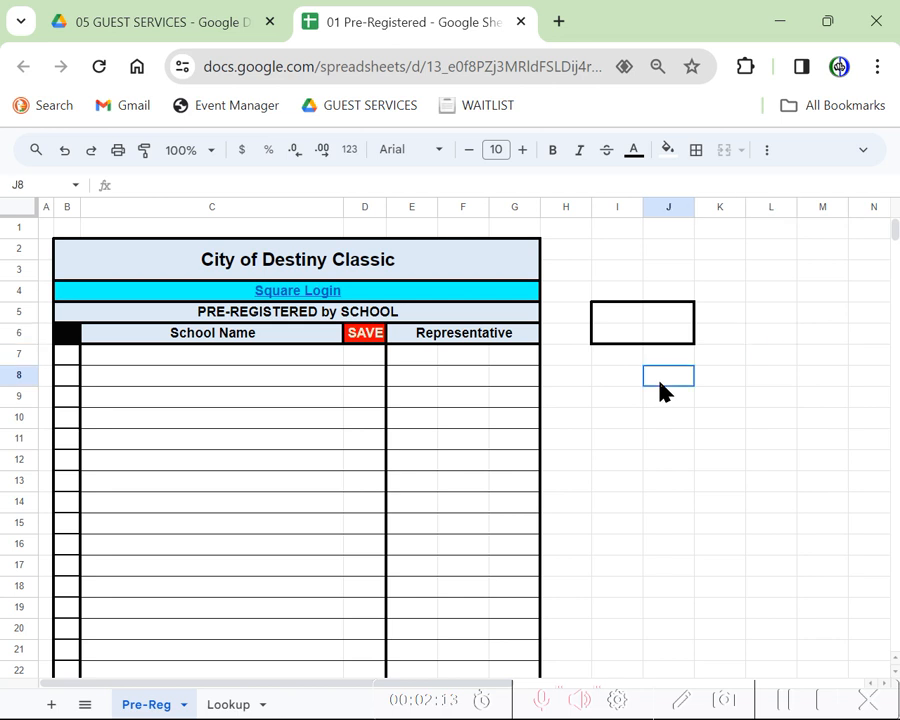
pyautogui.click(699, 156)
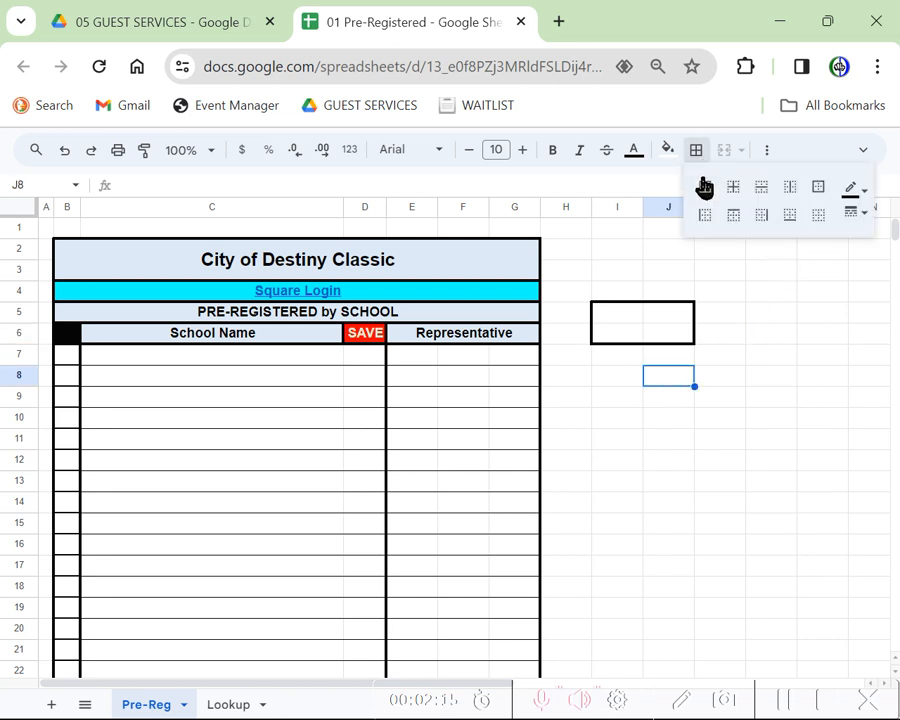
pyautogui.click(863, 223)
pyautogui.click(826, 279)
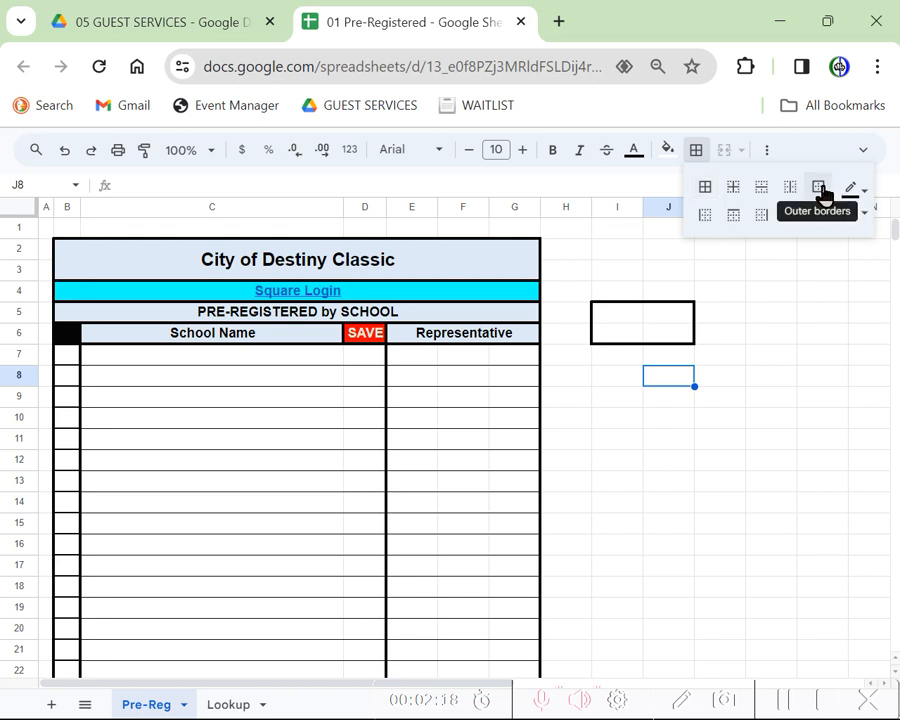
pyautogui.click(820, 188)
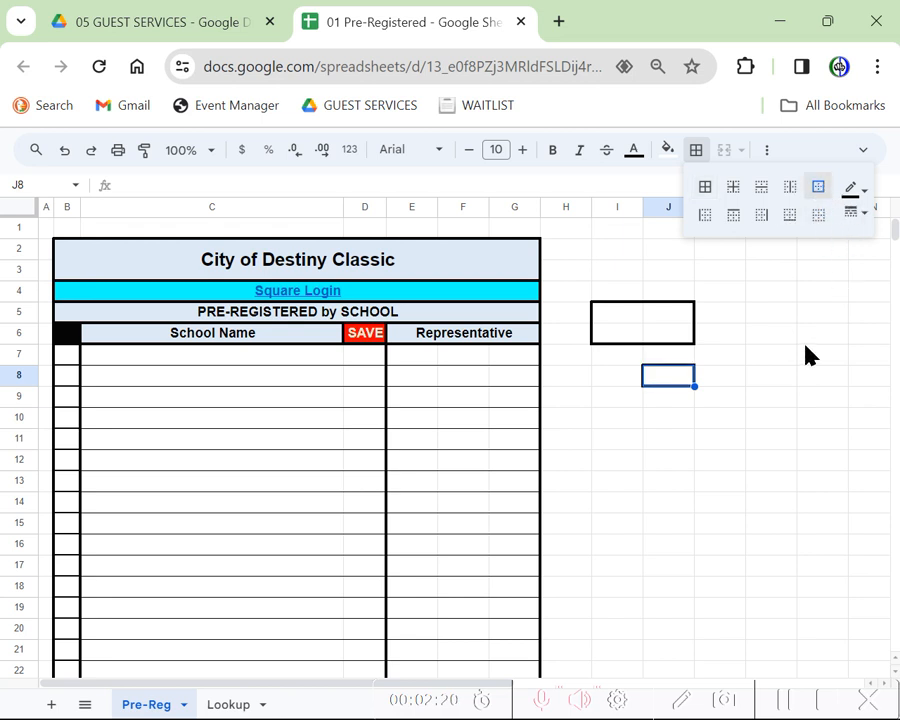
# Step: Add only a thick left border to cell J11
pyautogui.click(660, 440)
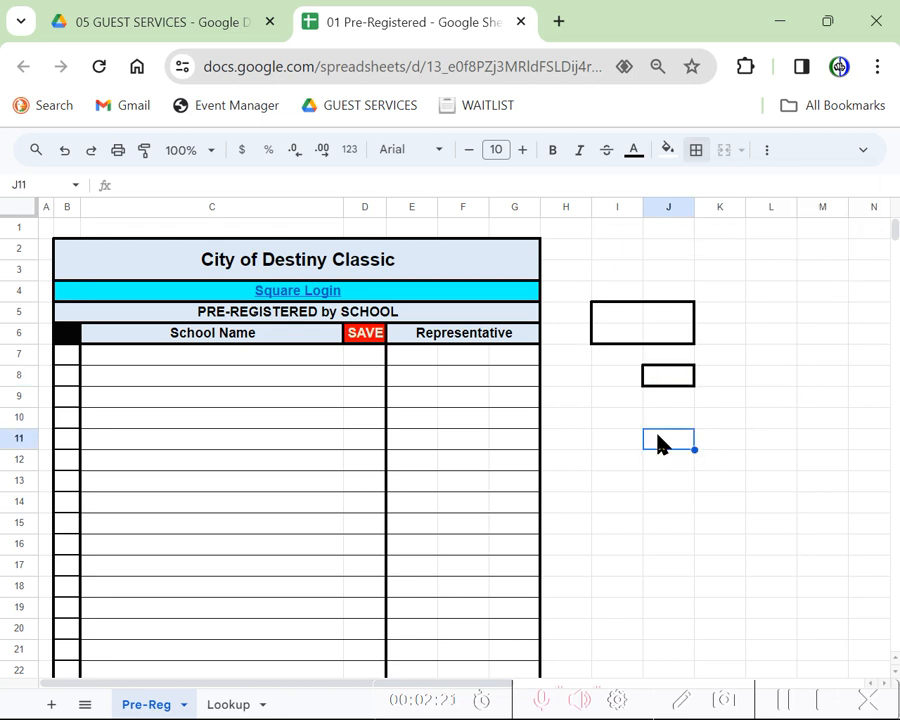
pyautogui.click(697, 153)
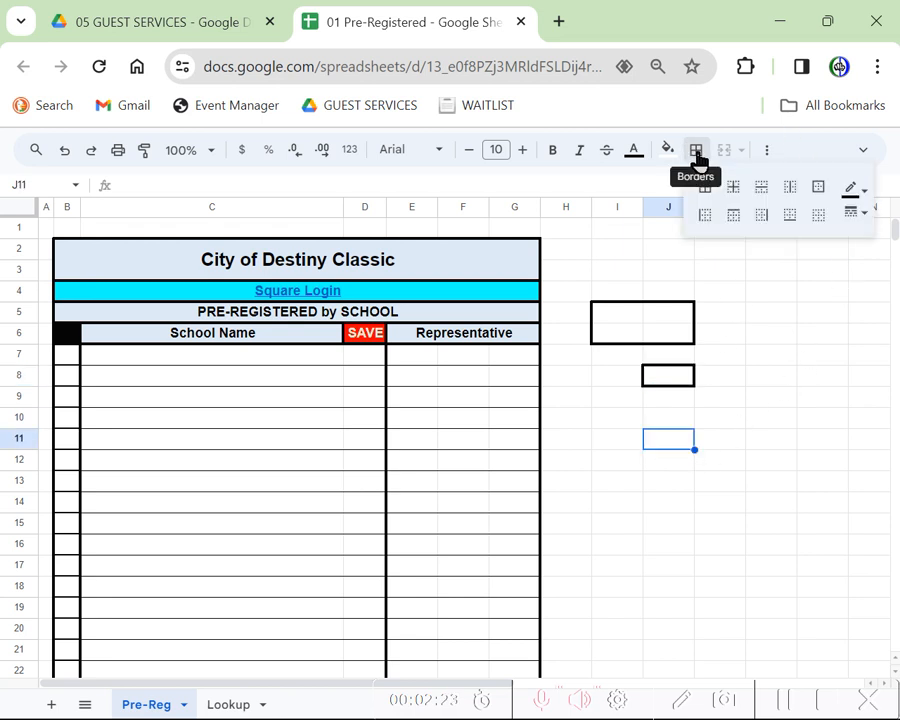
pyautogui.click(707, 222)
pyautogui.click(764, 355)
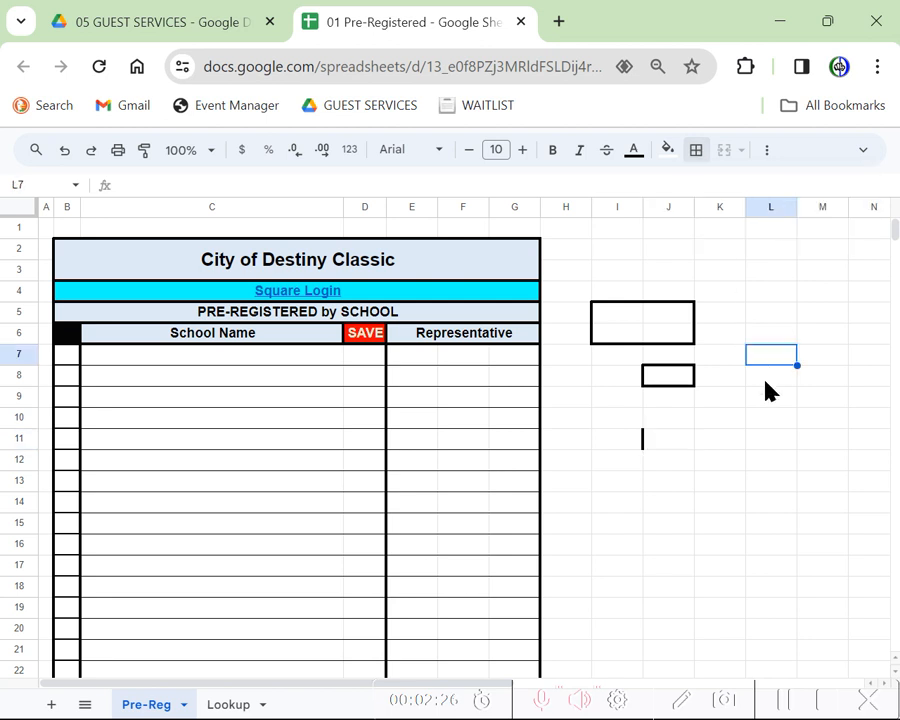
pyautogui.click(699, 153)
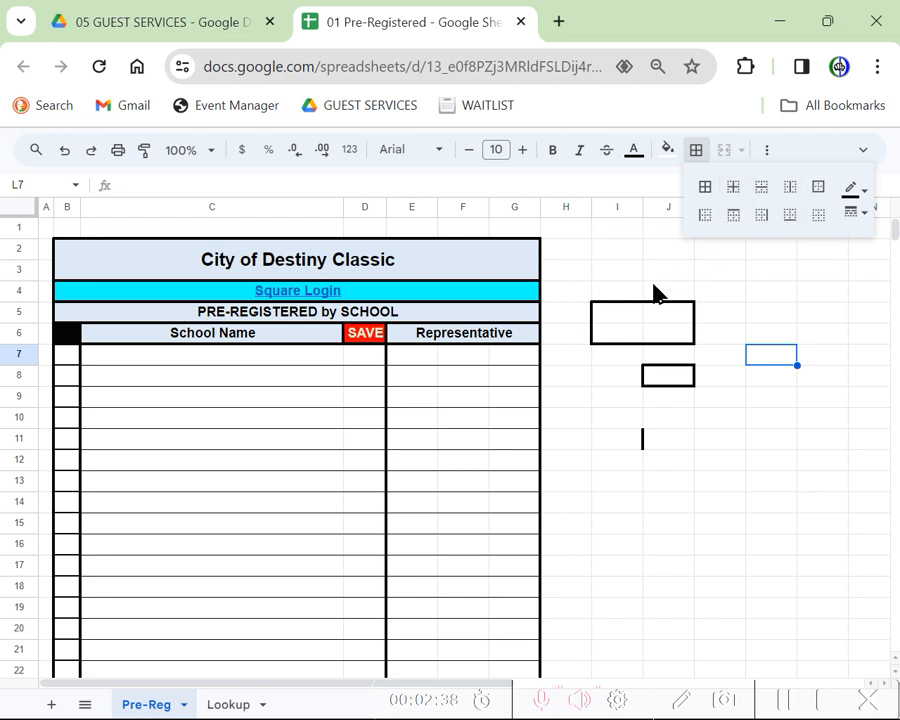
pyautogui.click(640, 335)
pyautogui.moveTo(642, 336); pyautogui.dragTo(647, 334)
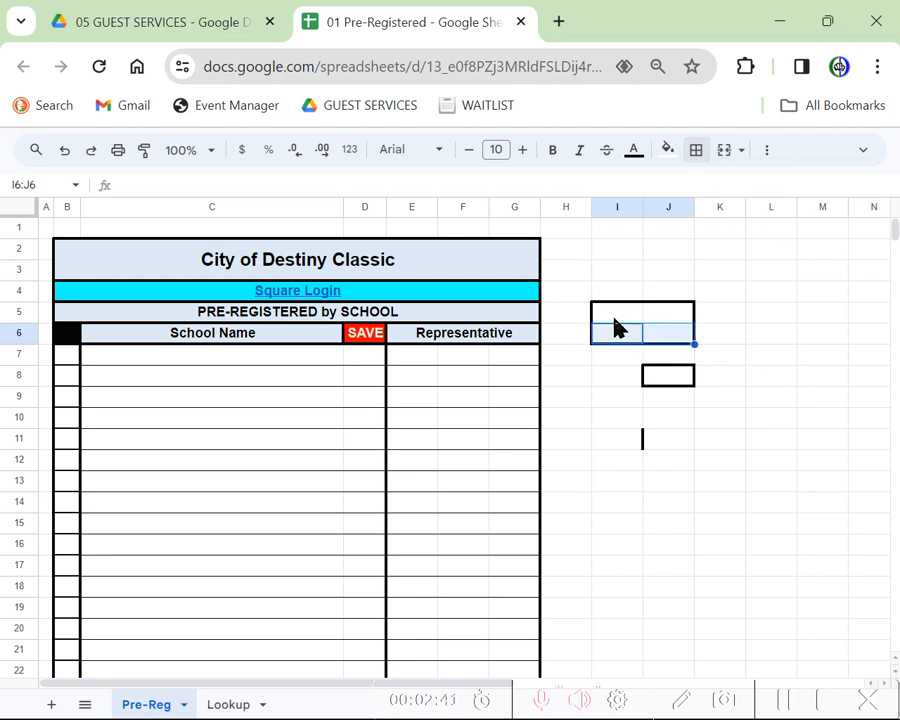
pyautogui.click(696, 150)
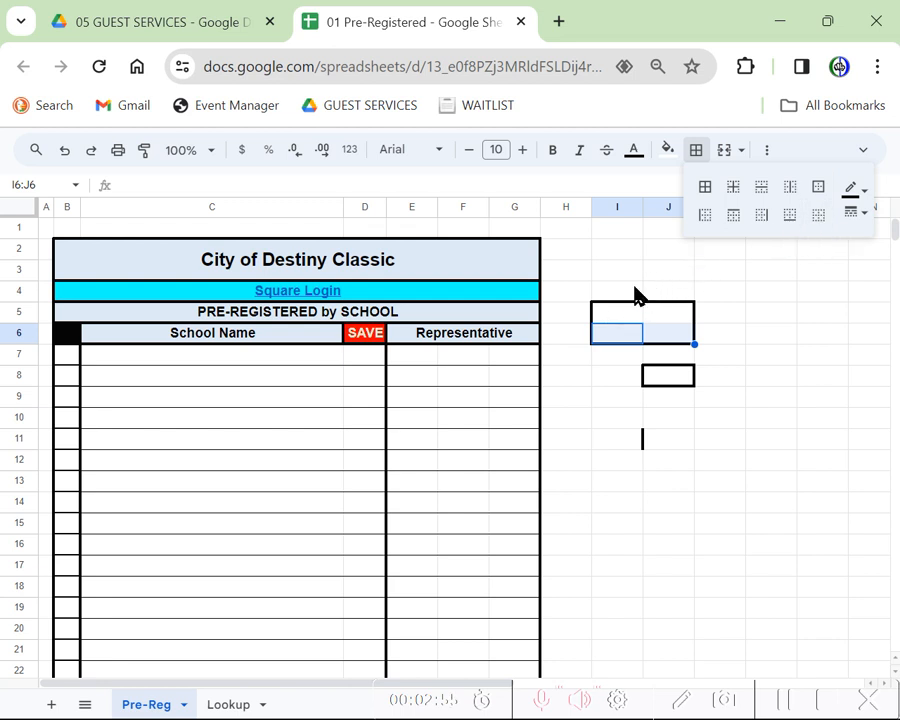
# Step: Remove all borders from the cell range I5:J6
pyautogui.click(619, 317)
pyautogui.moveTo(617, 317); pyautogui.dragTo(683, 331)
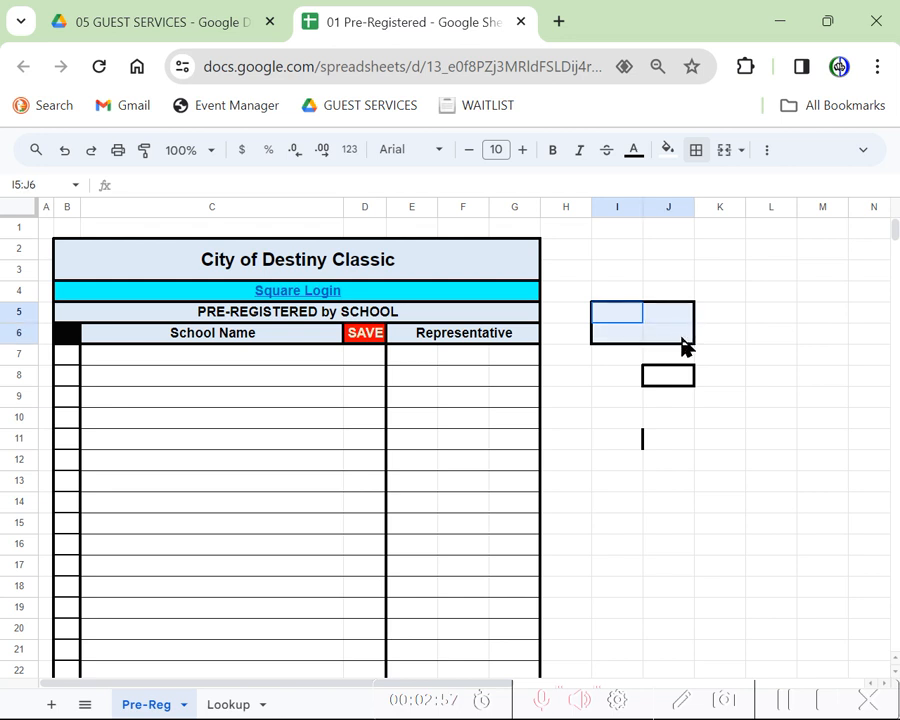
pyautogui.click(697, 158)
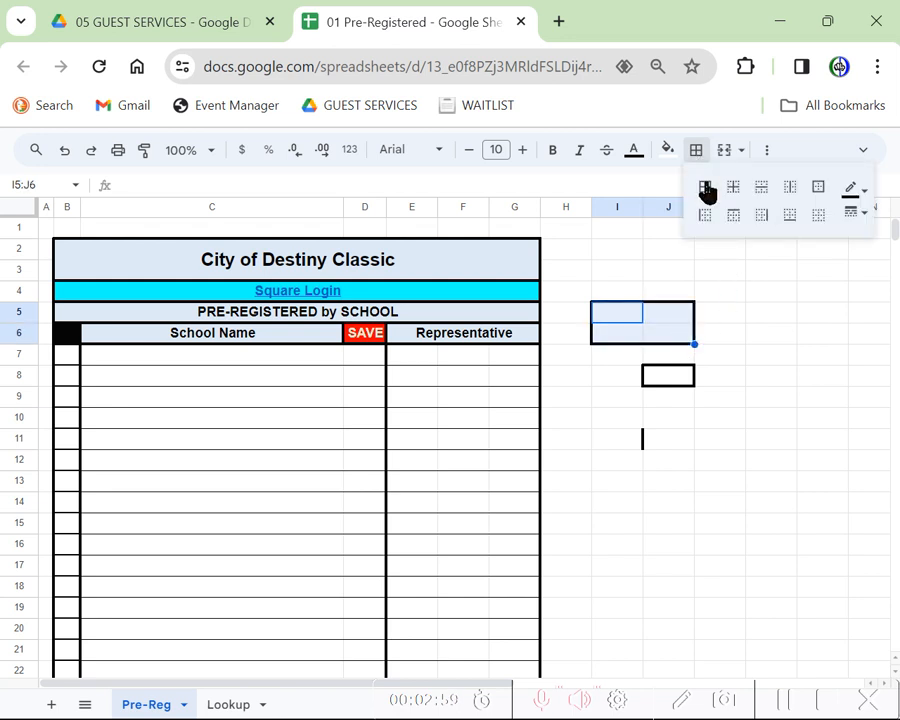
pyautogui.click(819, 216)
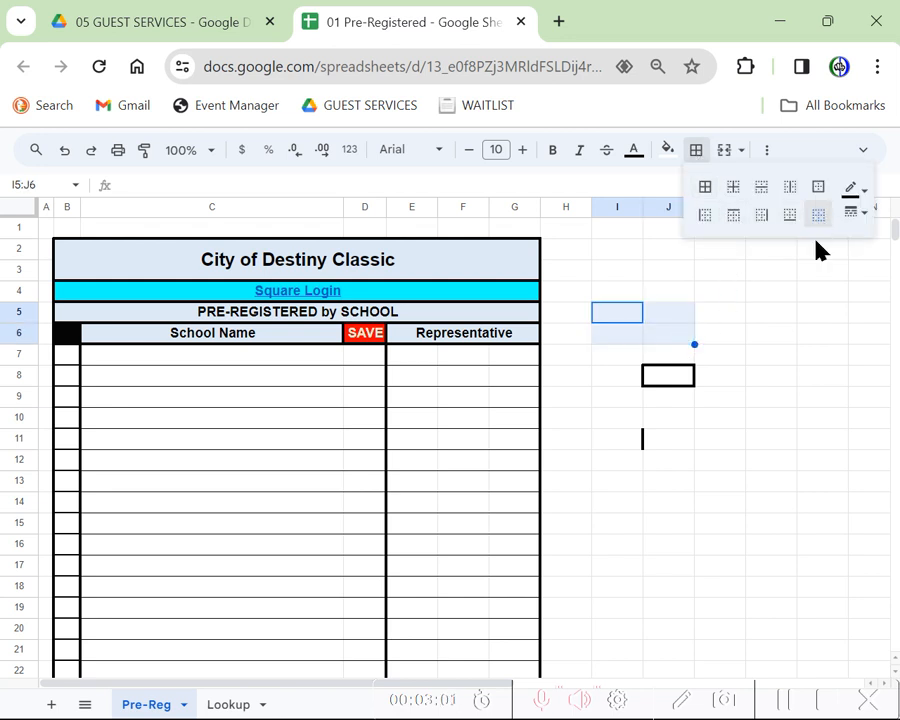
# Step: Clear all borders from the cell range I8:J11
pyautogui.moveTo(605, 376); pyautogui.dragTo(672, 444)
pyautogui.click(698, 156)
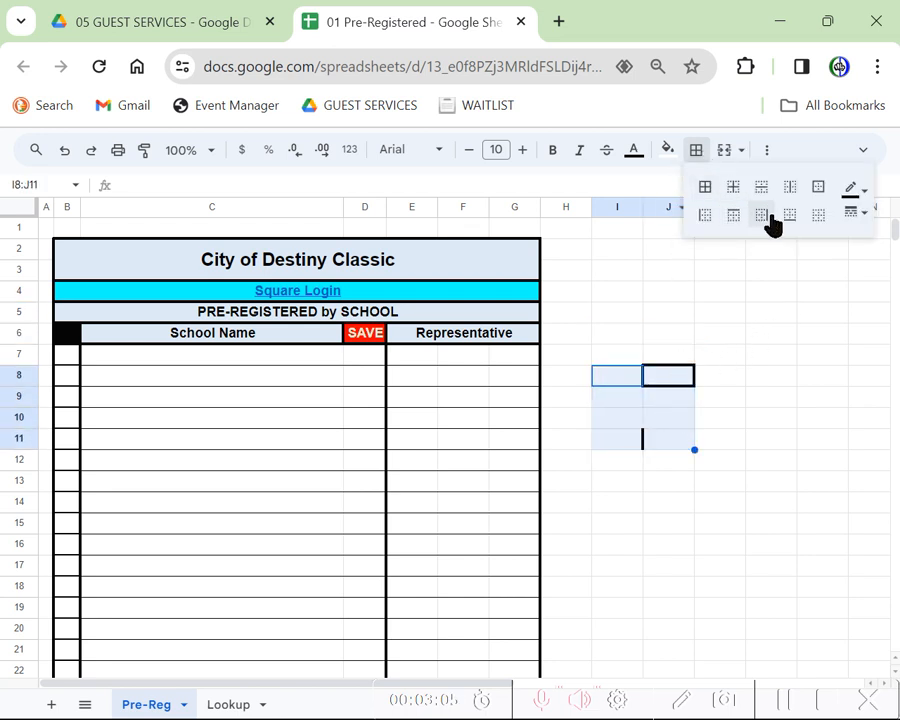
pyautogui.click(817, 222)
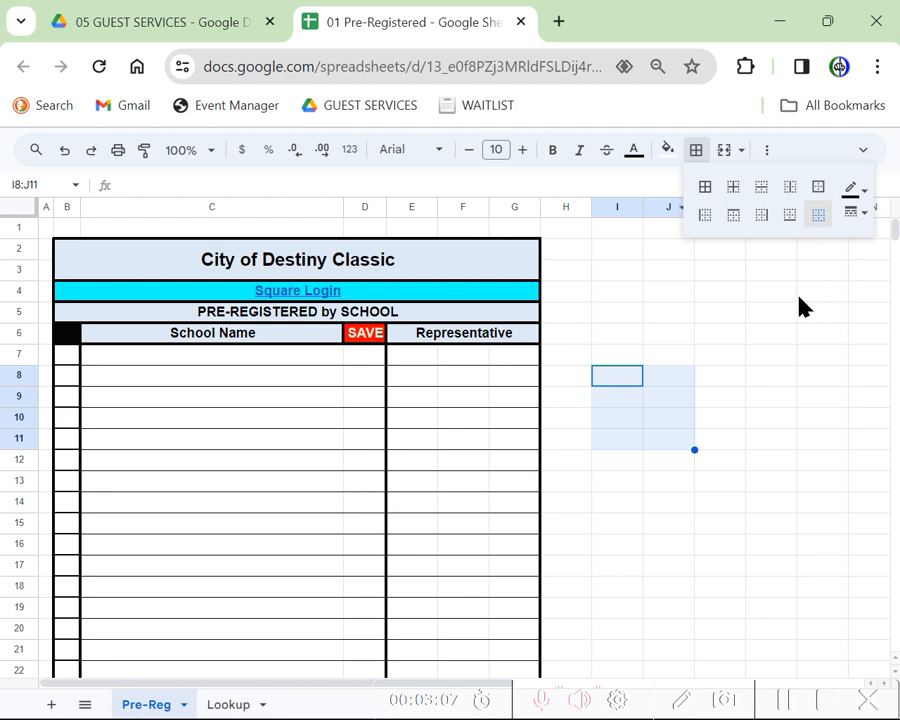
pyautogui.moveTo(772, 292); pyautogui.dragTo(776, 314)
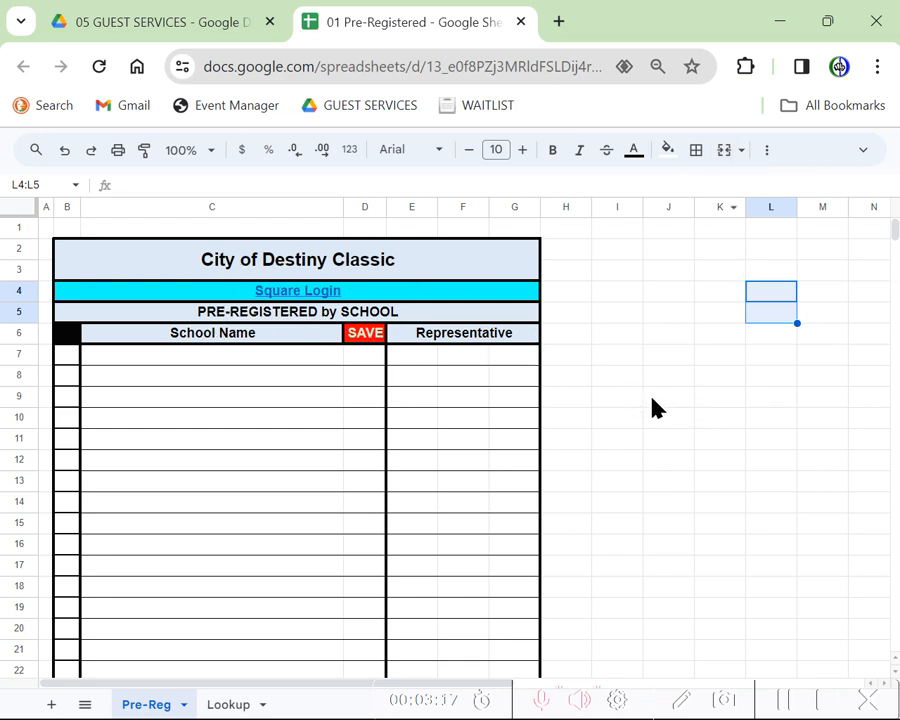
# Step: Unmerge the "Representative" header cell E6:G6 and check the separate cells F6 and G6
pyautogui.click(431, 339)
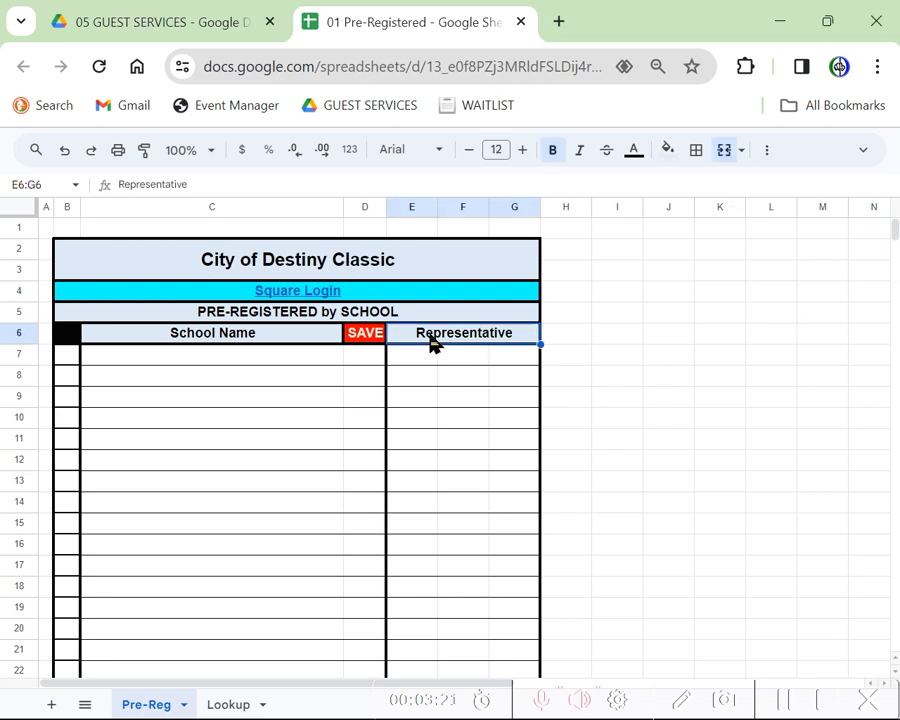
pyautogui.click(724, 152)
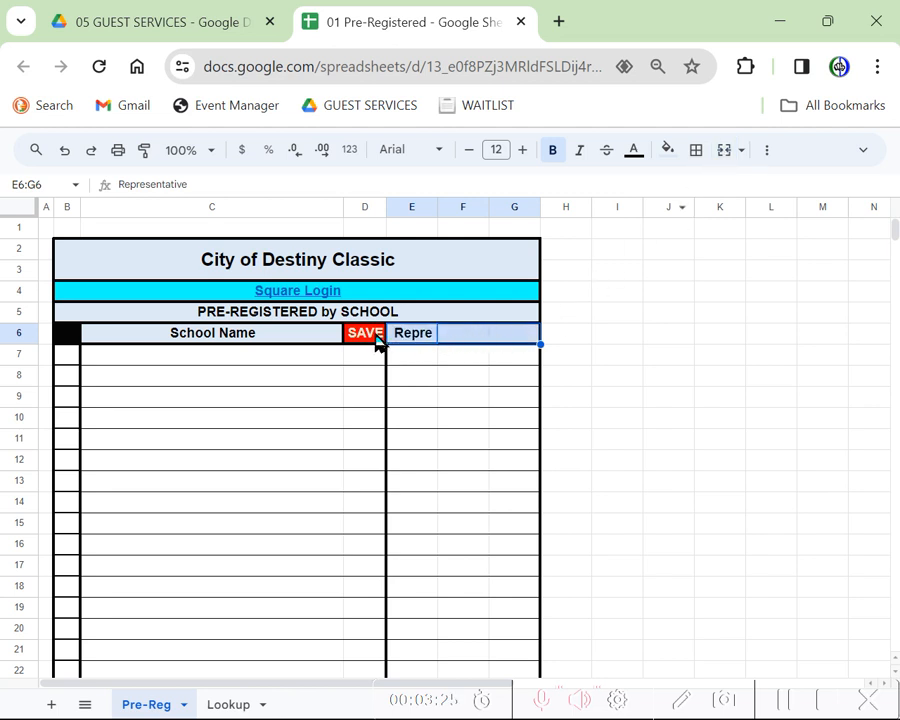
pyautogui.click(668, 397)
pyautogui.click(464, 336)
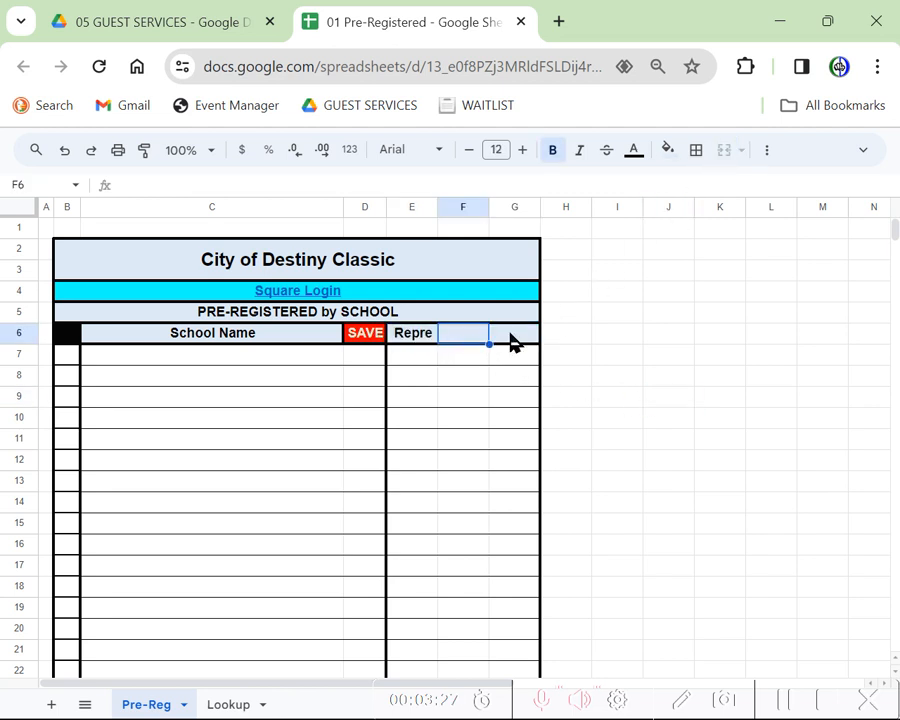
pyautogui.click(512, 338)
pyautogui.click(648, 358)
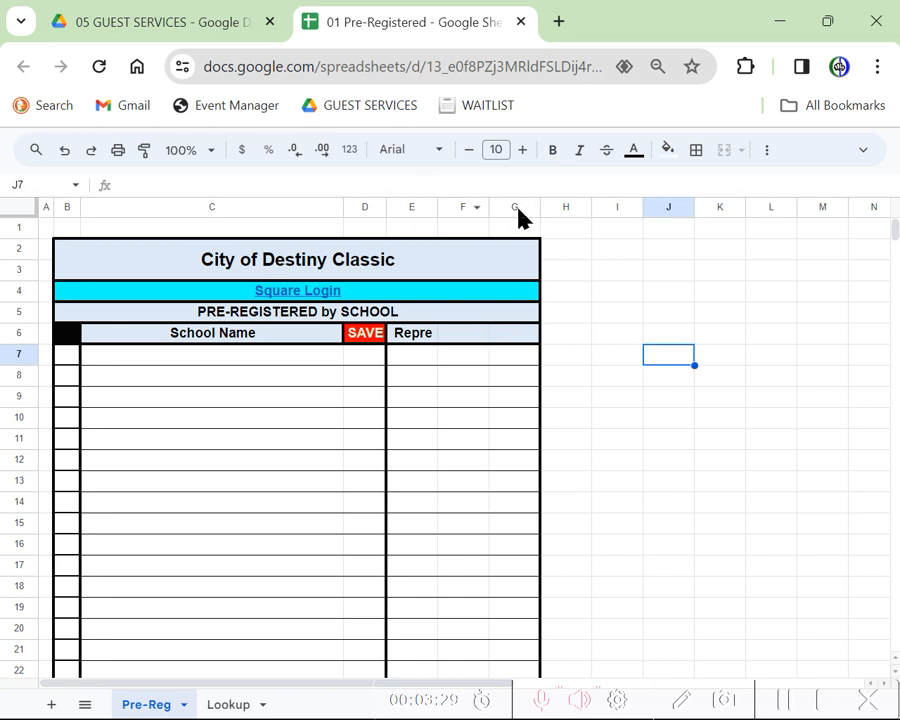
# Step: Merge cells E6 to G6 back into one "Representative" header cell
pyautogui.moveTo(407, 340); pyautogui.dragTo(519, 352)
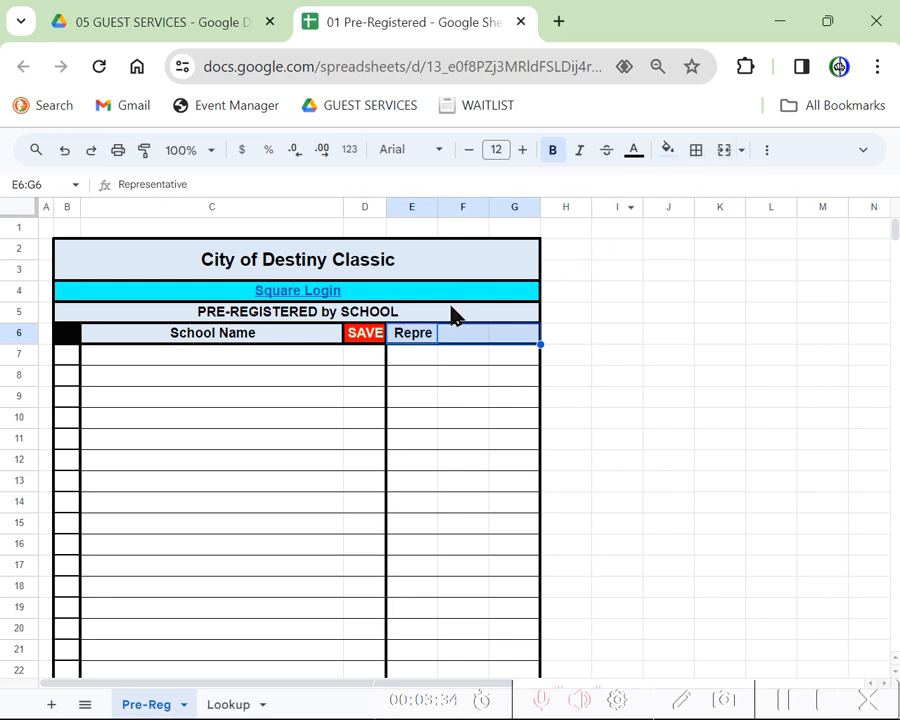
pyautogui.click(586, 360)
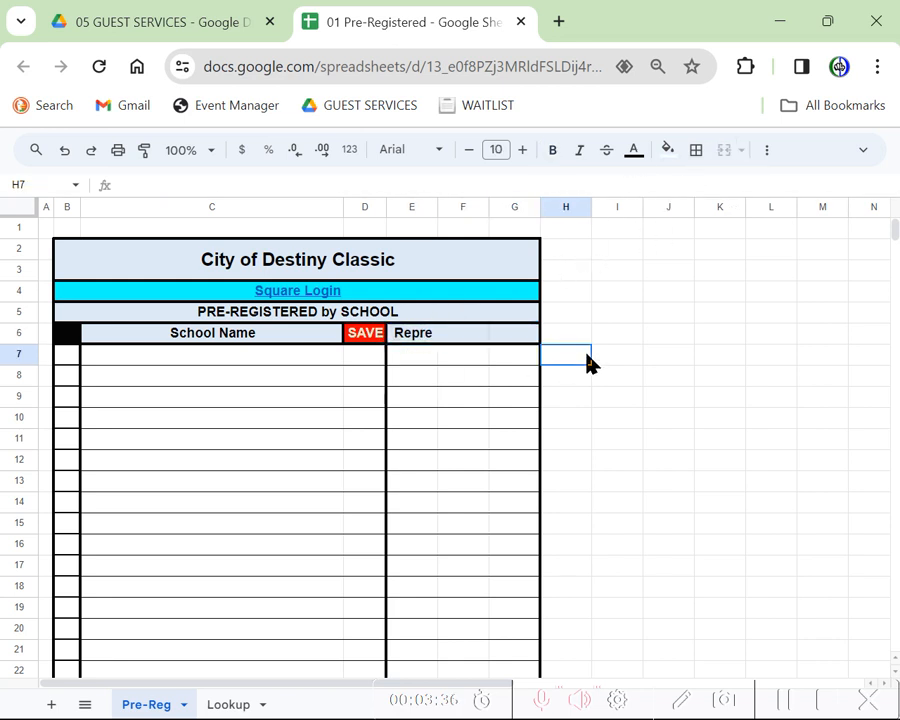
pyautogui.click(410, 340)
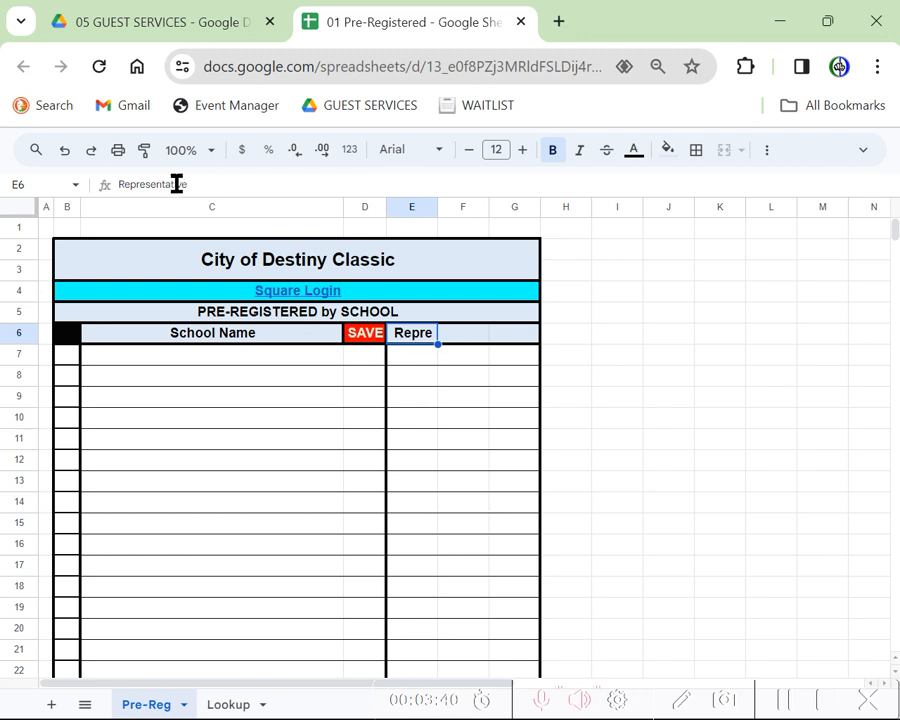
pyautogui.moveTo(420, 342); pyautogui.dragTo(502, 348)
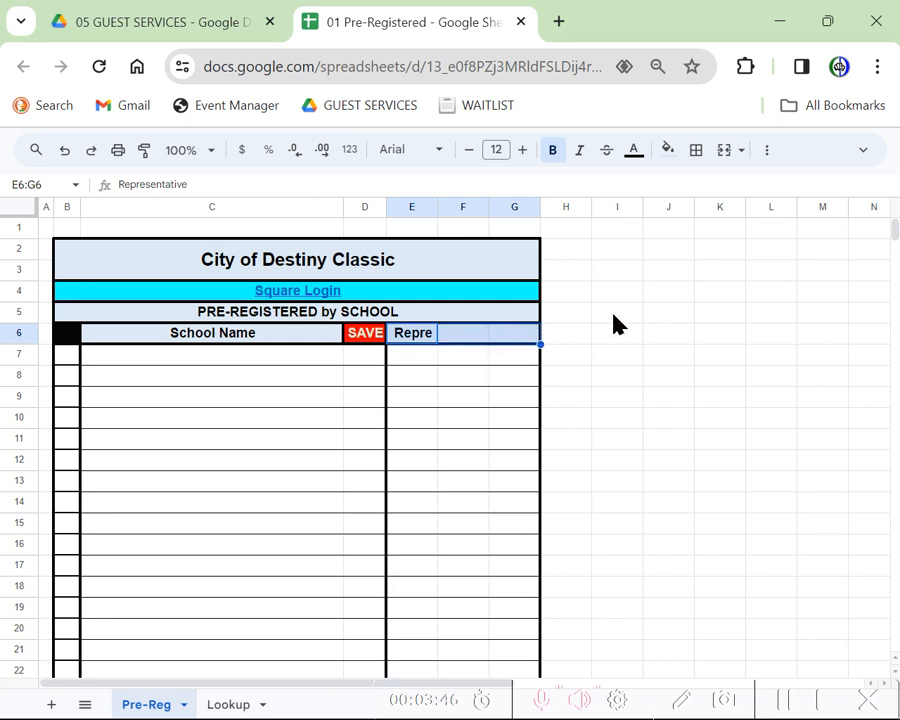
pyautogui.click(723, 152)
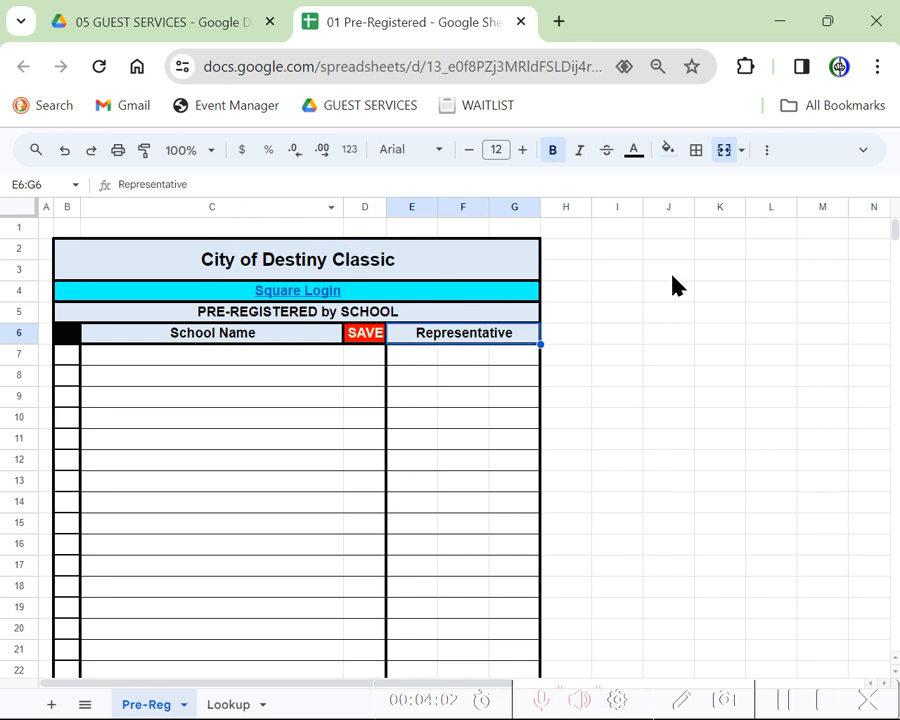
# Step: Try left and right horizontal alignment on the "Representative" header, and return it to center alignment
pyautogui.click(767, 152)
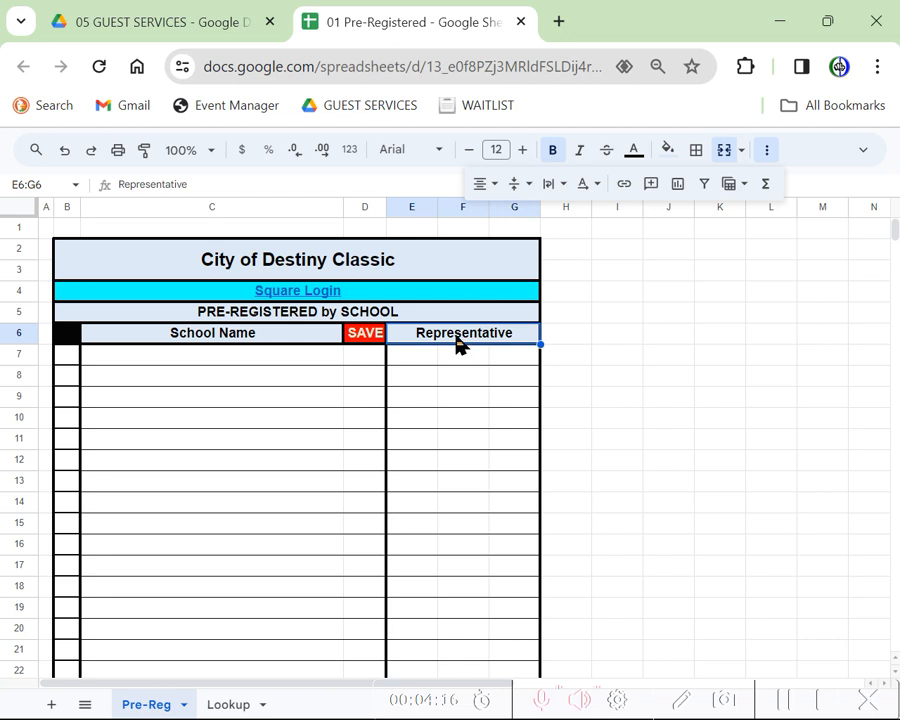
pyautogui.click(499, 185)
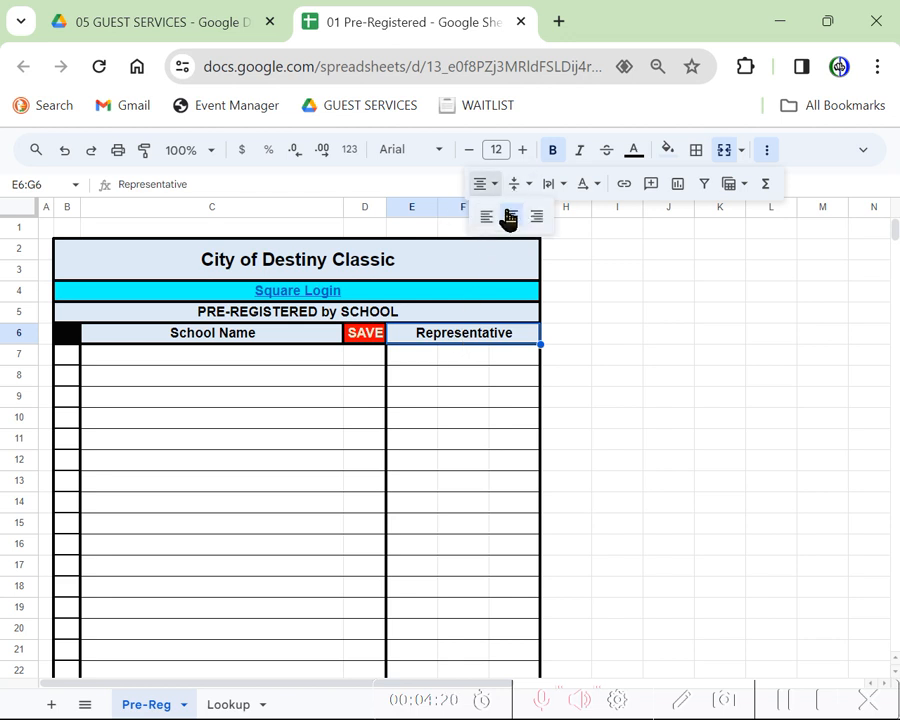
pyautogui.click(486, 218)
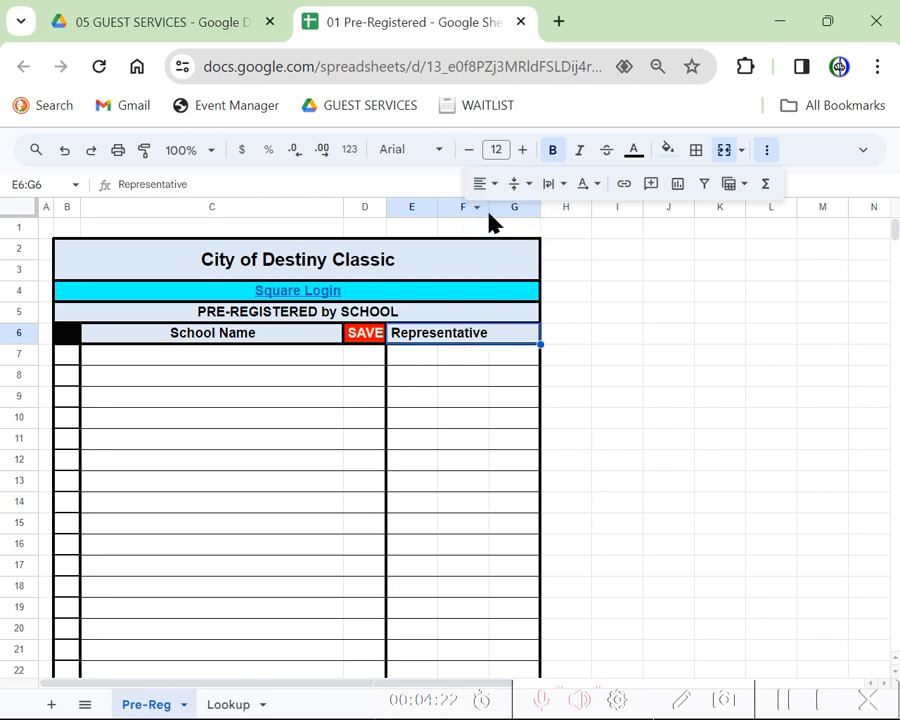
pyautogui.click(494, 188)
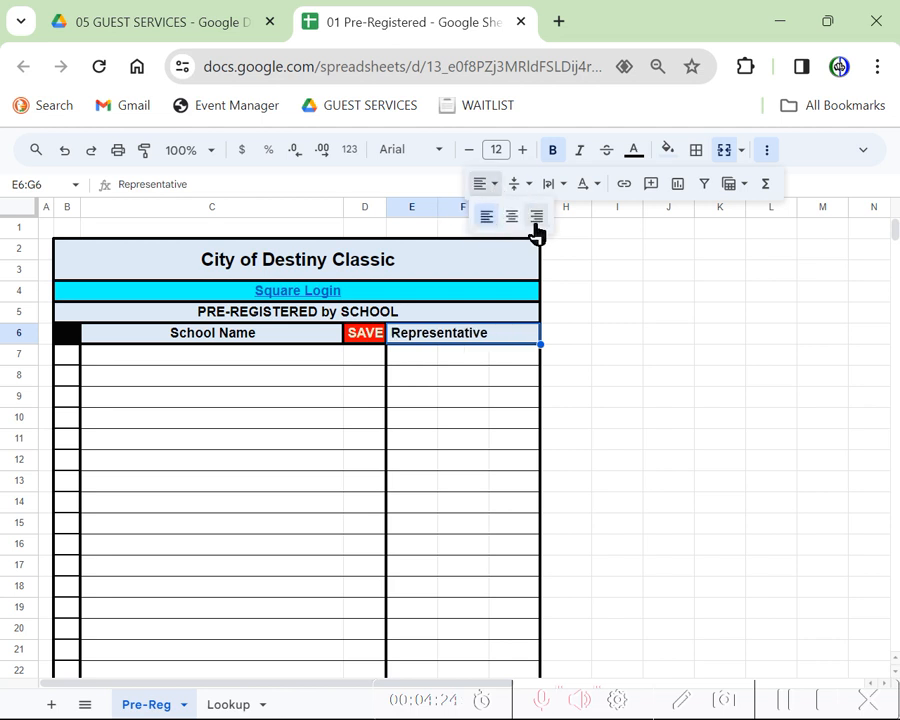
pyautogui.click(537, 218)
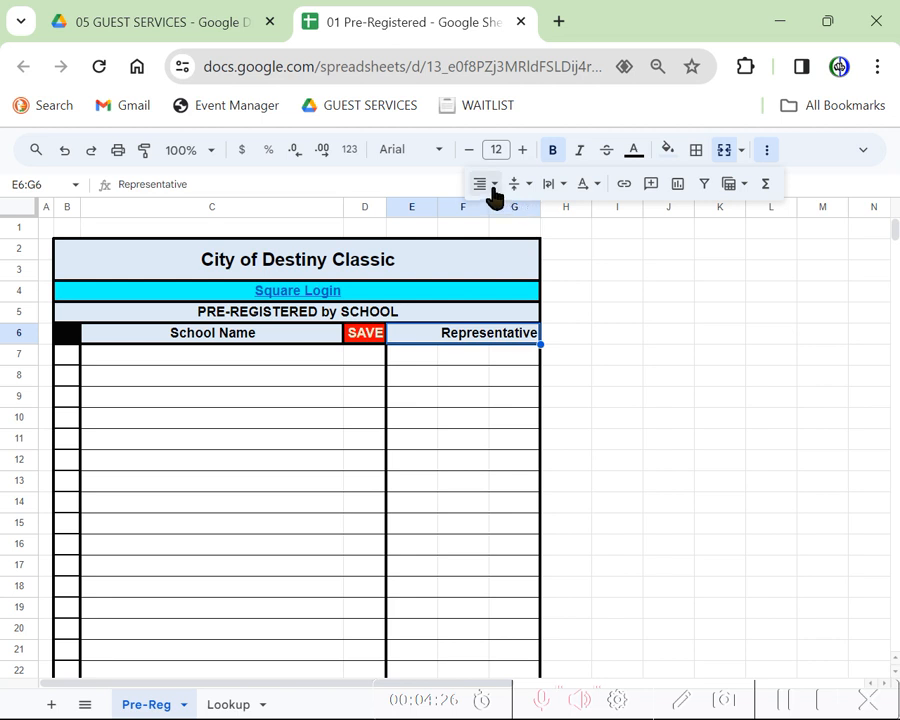
pyautogui.click(493, 187)
pyautogui.click(512, 220)
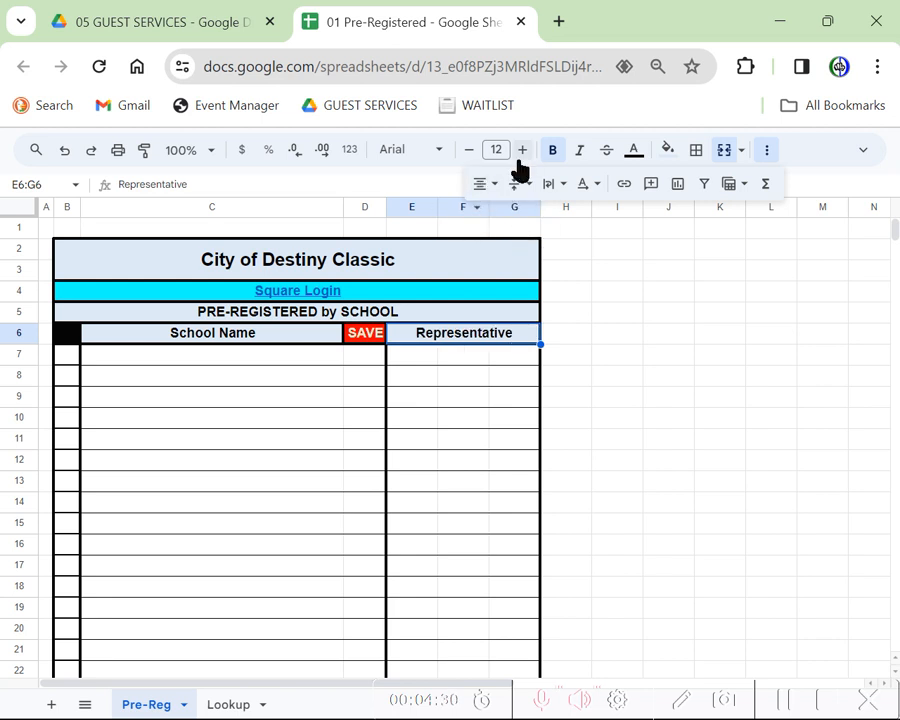
# Step: Try top and bottom vertical alignment on the "City of Destiny Classic" title, and return it to middle alignment
pyautogui.click(428, 263)
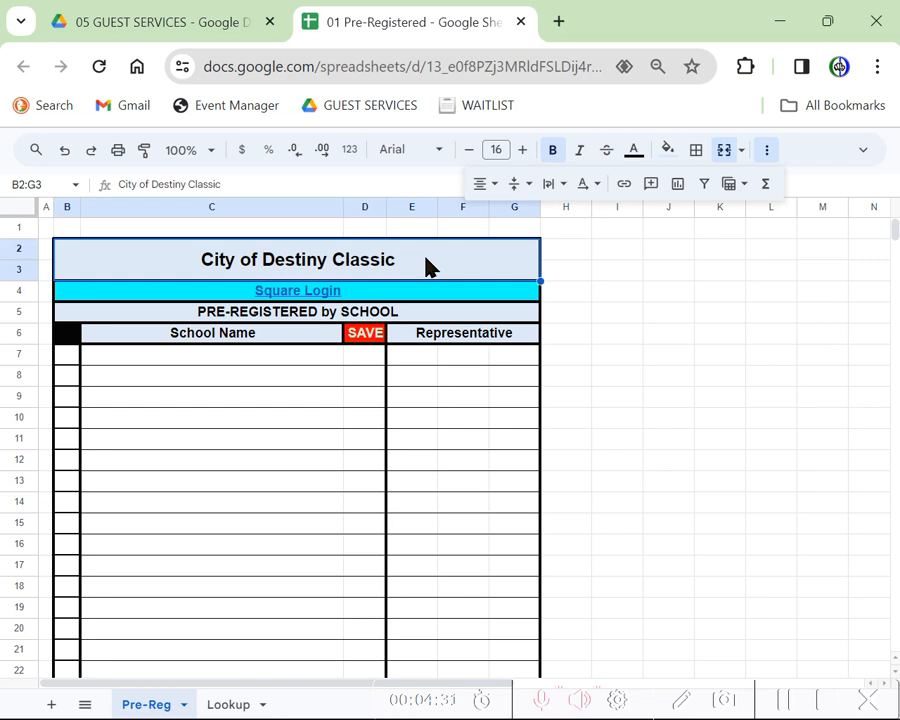
pyautogui.click(530, 190)
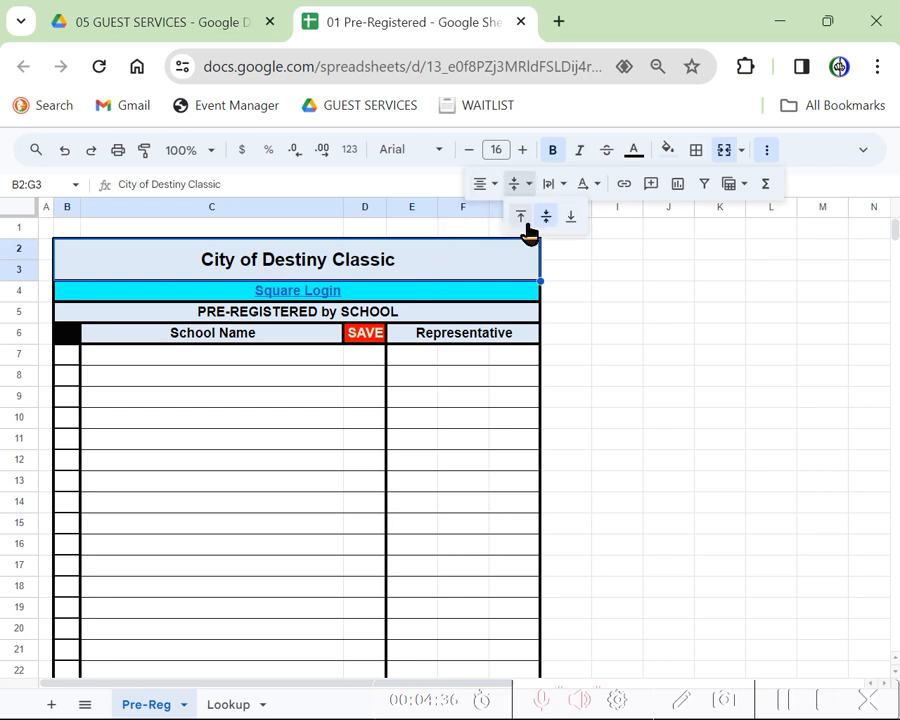
pyautogui.click(524, 224)
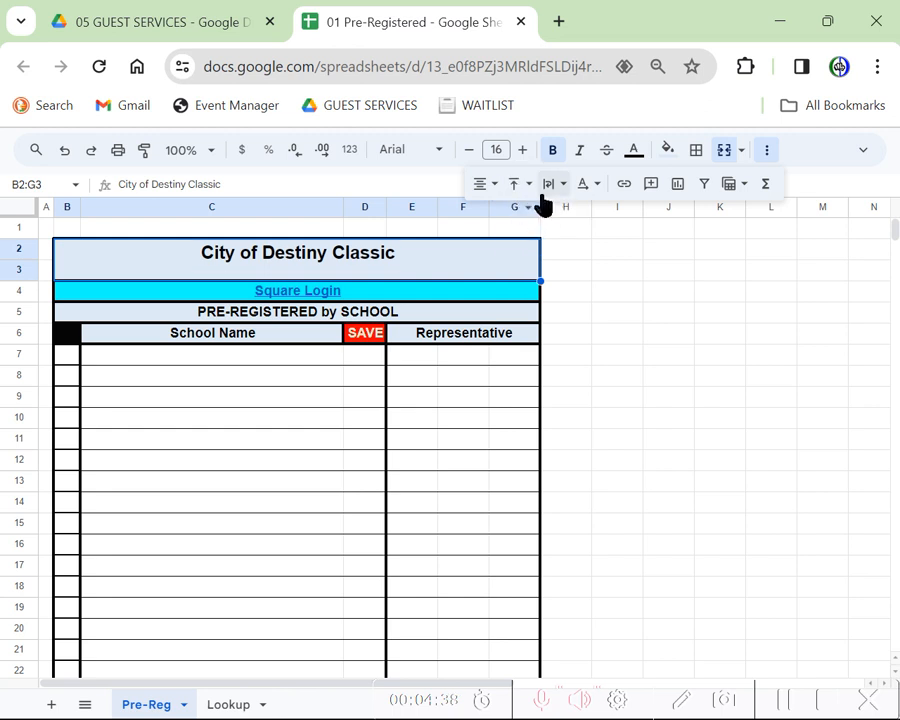
pyautogui.click(526, 192)
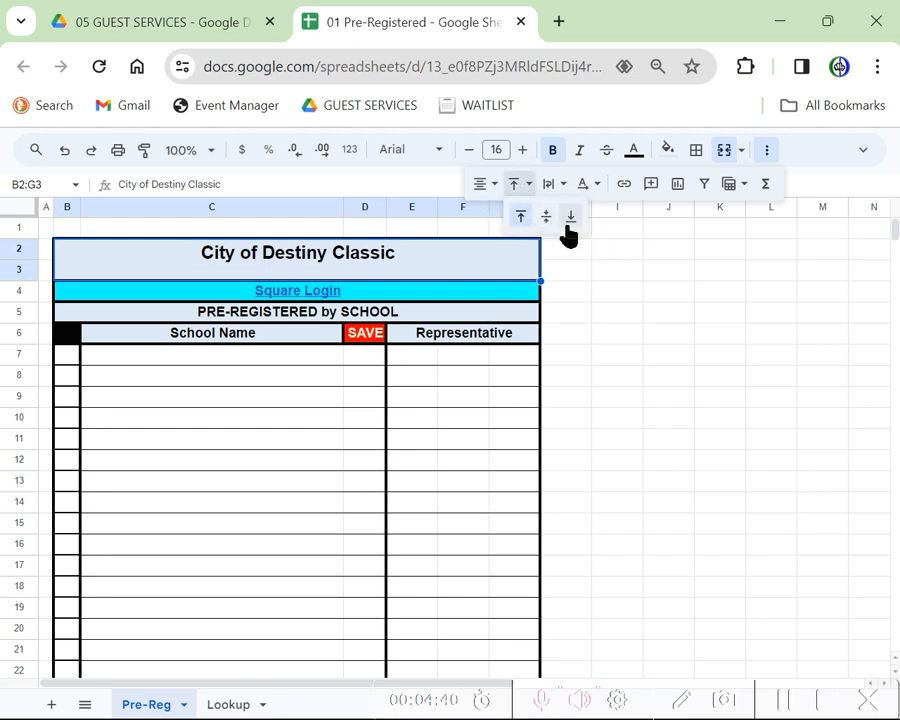
pyautogui.click(570, 216)
pyautogui.click(520, 186)
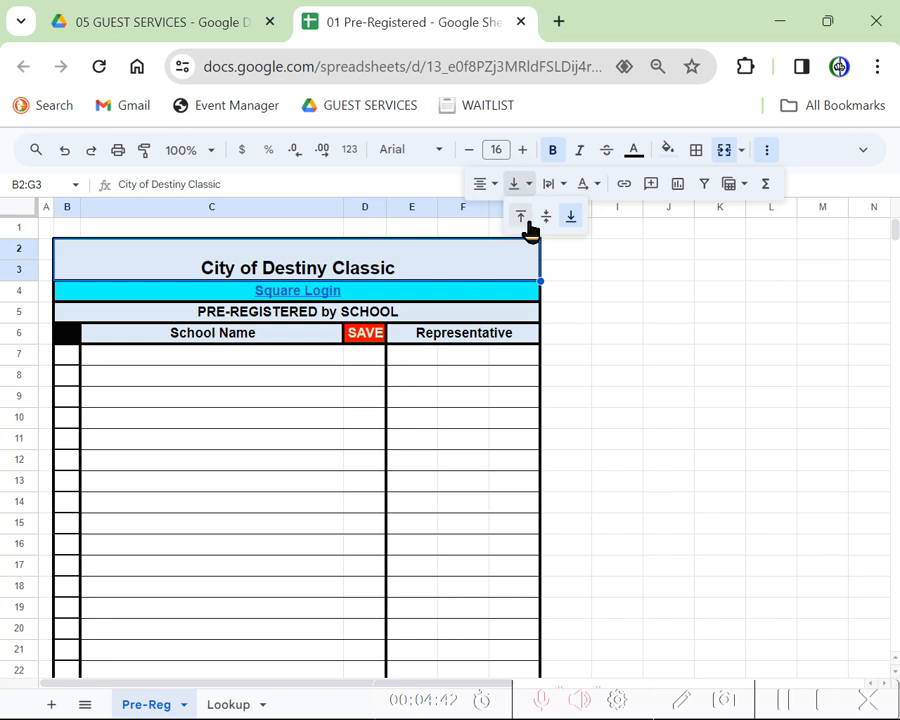
pyautogui.click(544, 220)
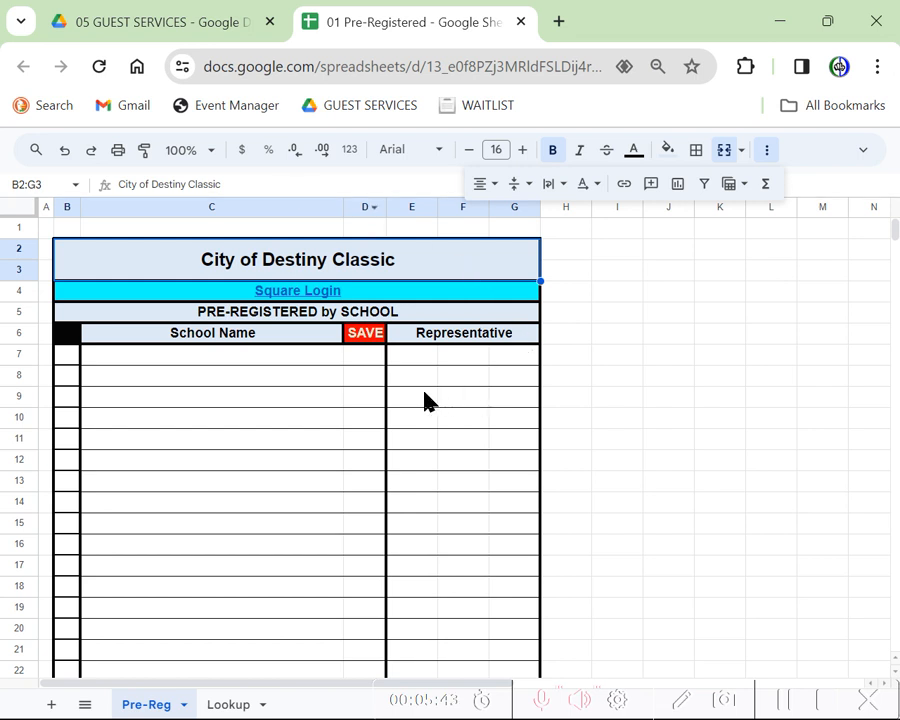
# Step: Try sheet zoom levels of 125%, 150% and 75%, and return the zoom to 100%
pyautogui.click(211, 152)
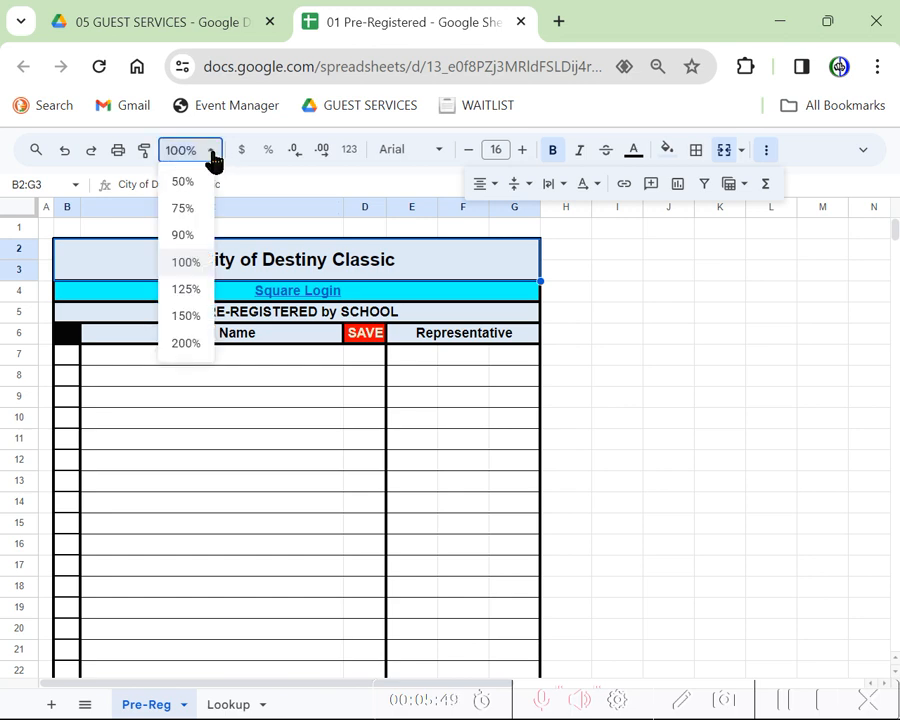
pyautogui.click(205, 295)
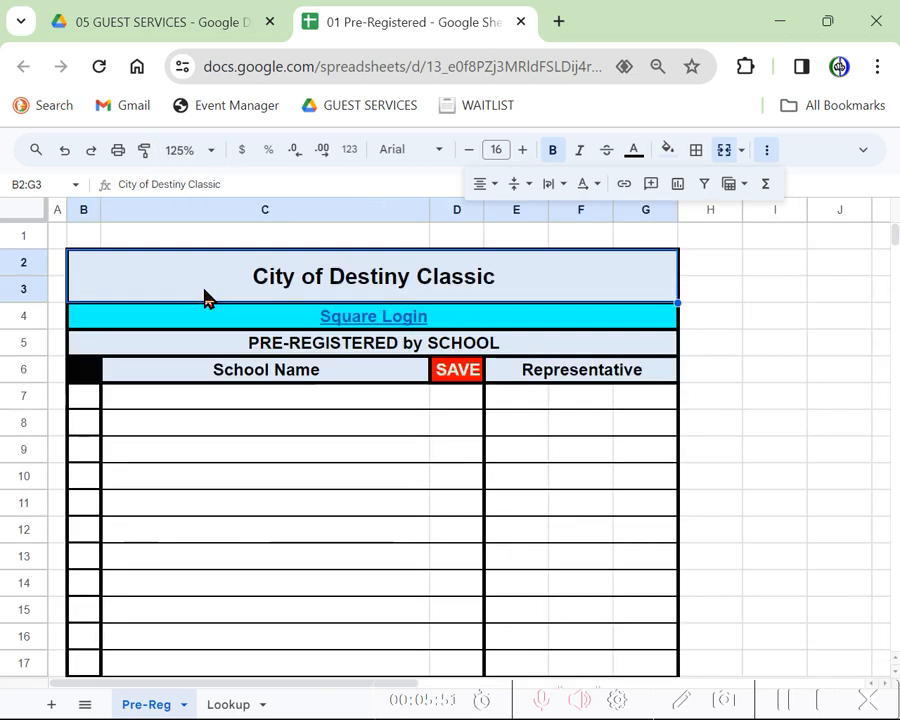
pyautogui.click(209, 152)
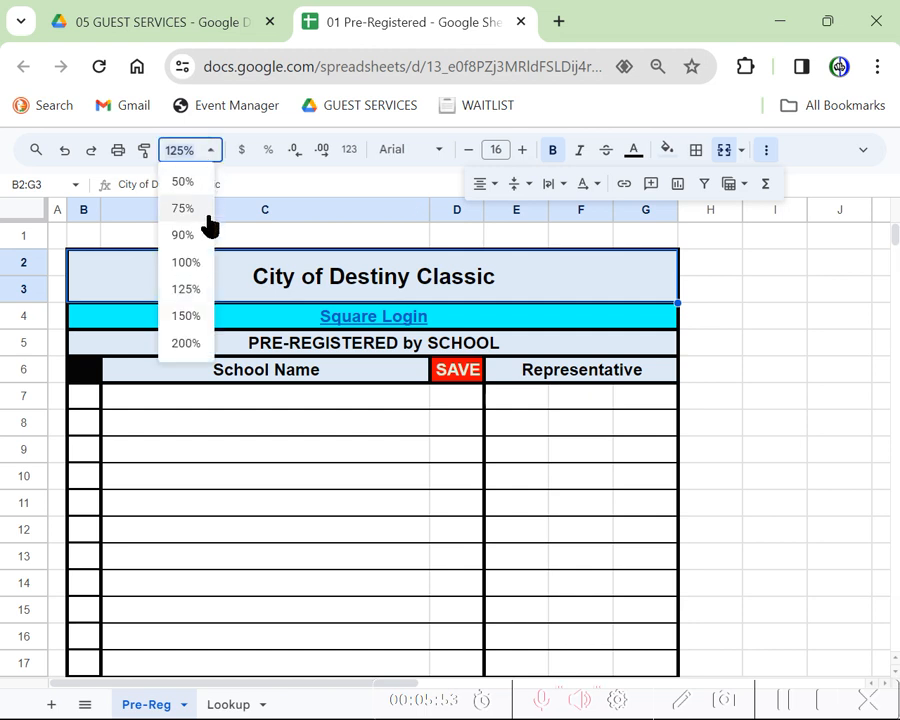
pyautogui.click(196, 316)
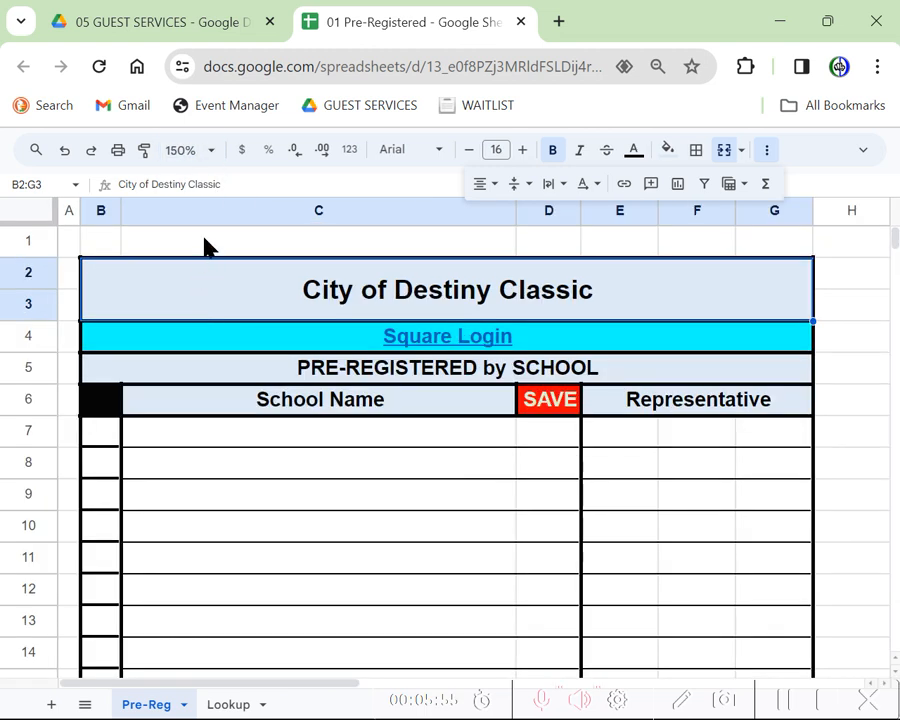
pyautogui.click(211, 152)
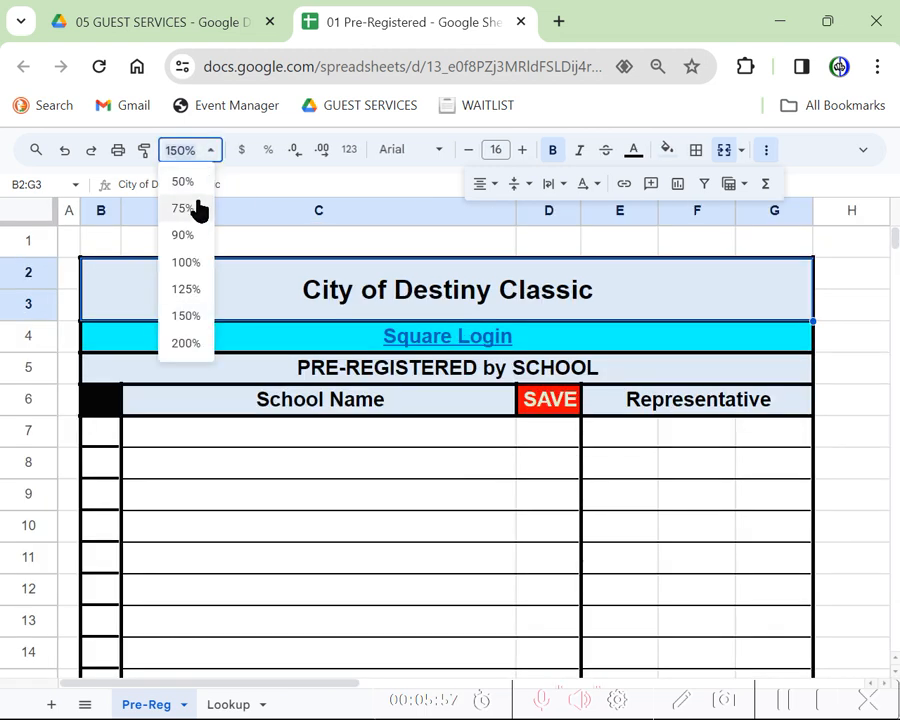
pyautogui.click(195, 209)
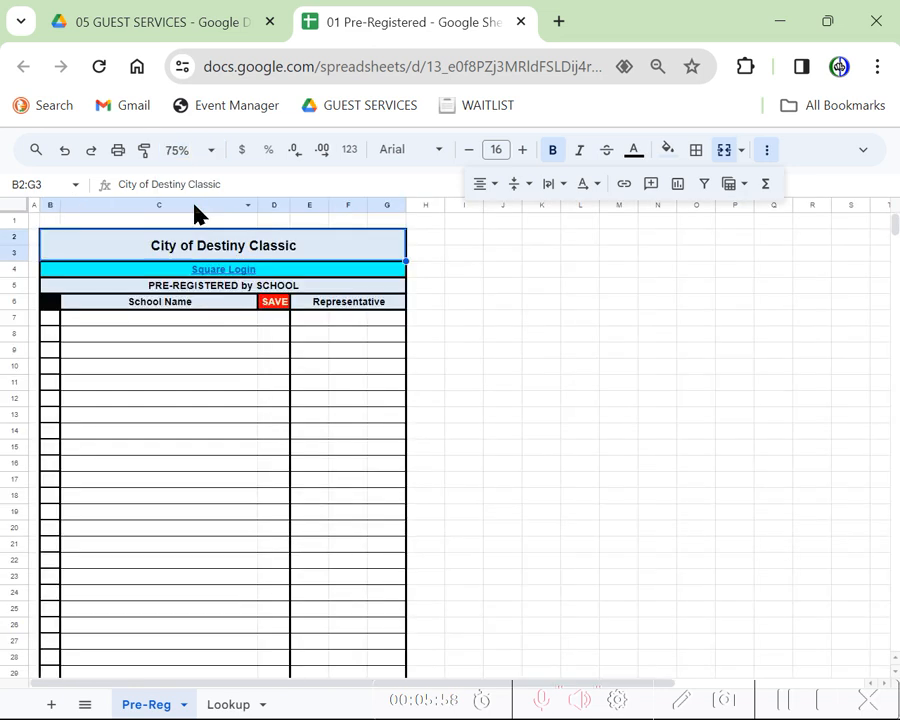
pyautogui.click(212, 152)
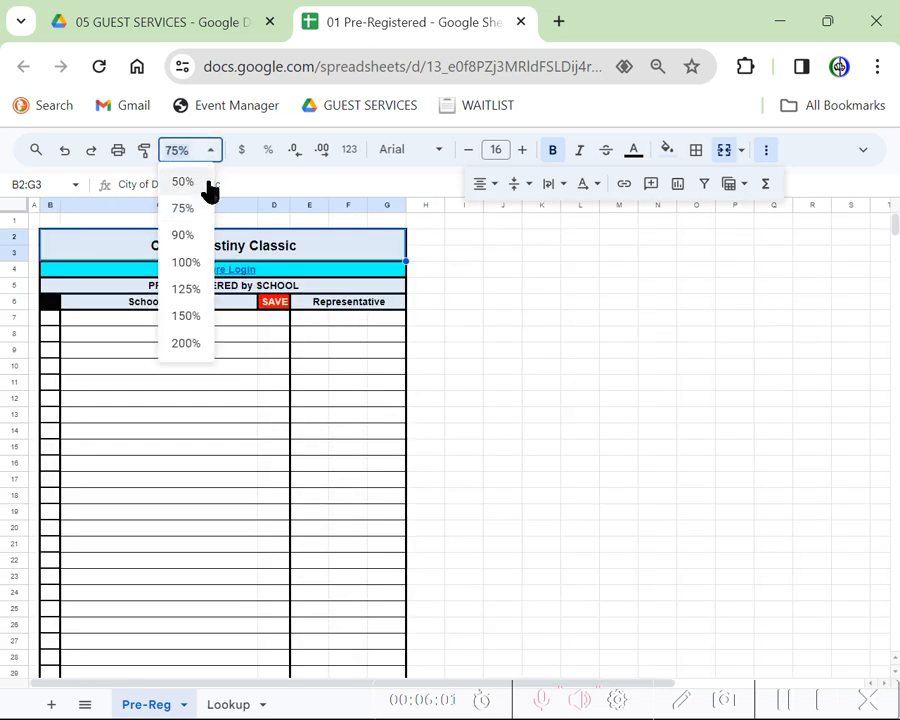
pyautogui.click(193, 264)
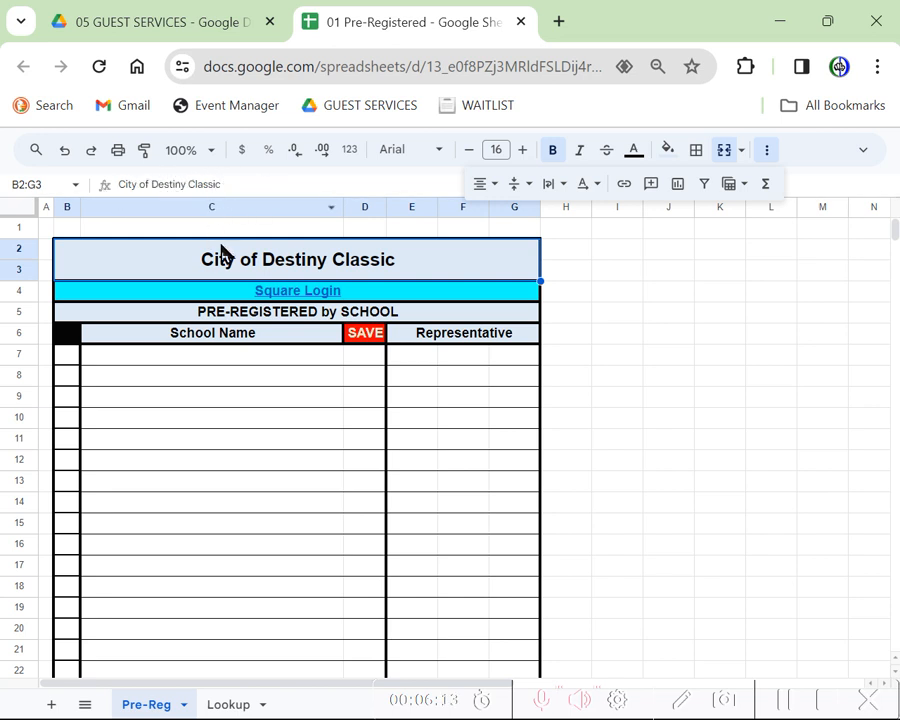
# Step: Replace the word "SCHOOL" in the "PRE-REGISTERED by SCHOOL" heading with a sample first name
pyautogui.click(214, 316)
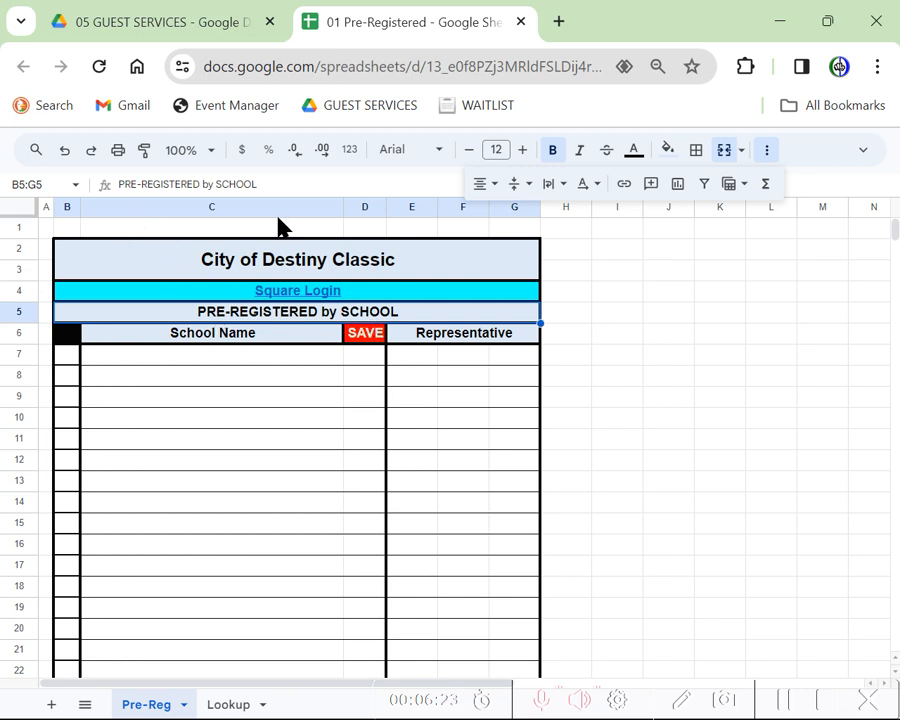
pyautogui.click(263, 184)
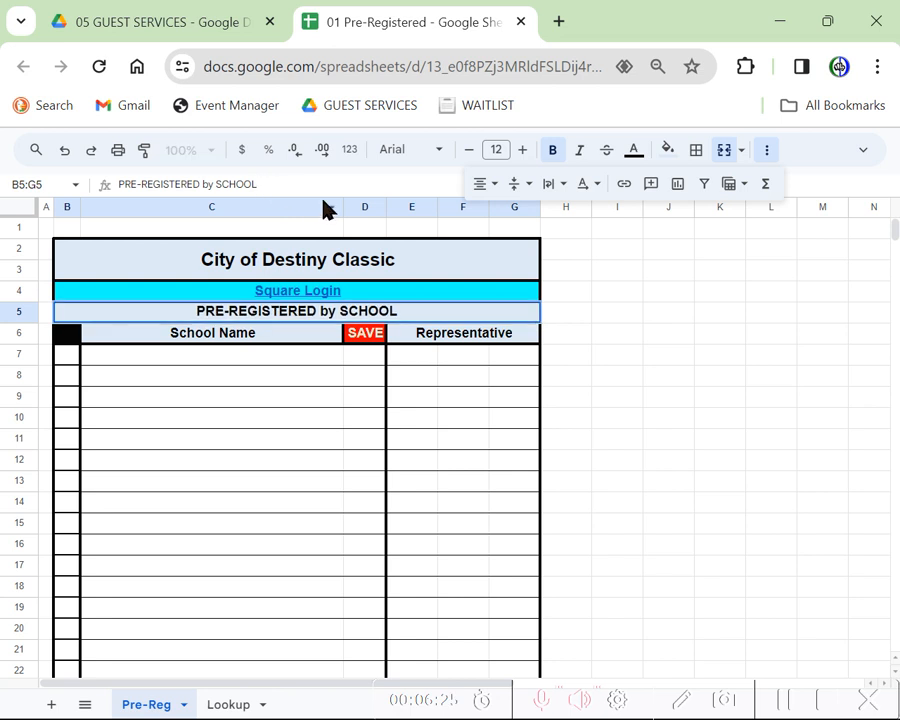
pyautogui.press('BackSpace')
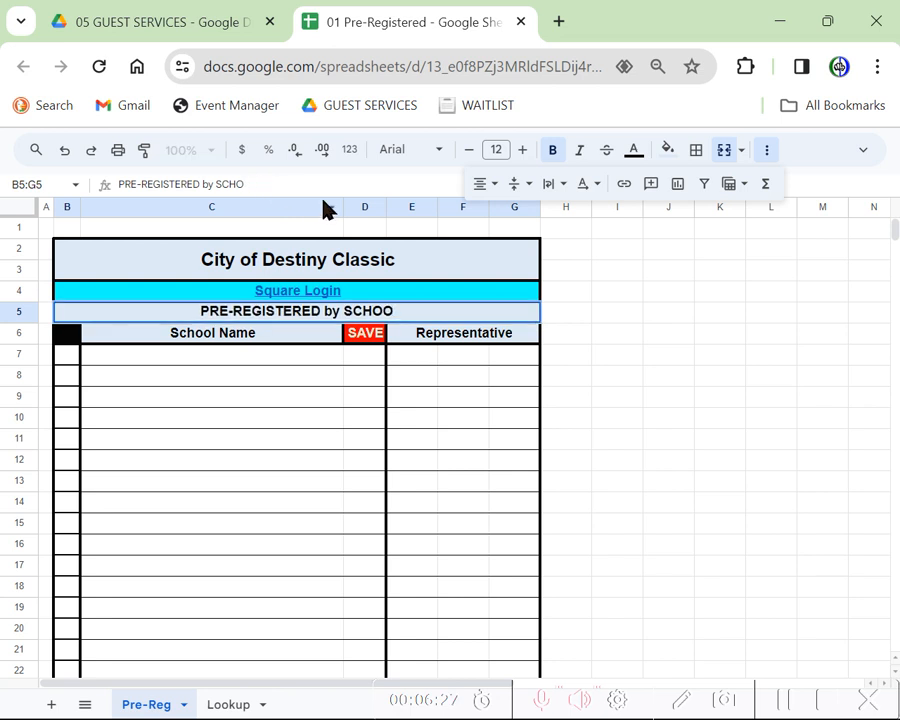
pyautogui.press('BackSpace')
pyautogui.press('BackSpace')
pyautogui.press('BackSpace')
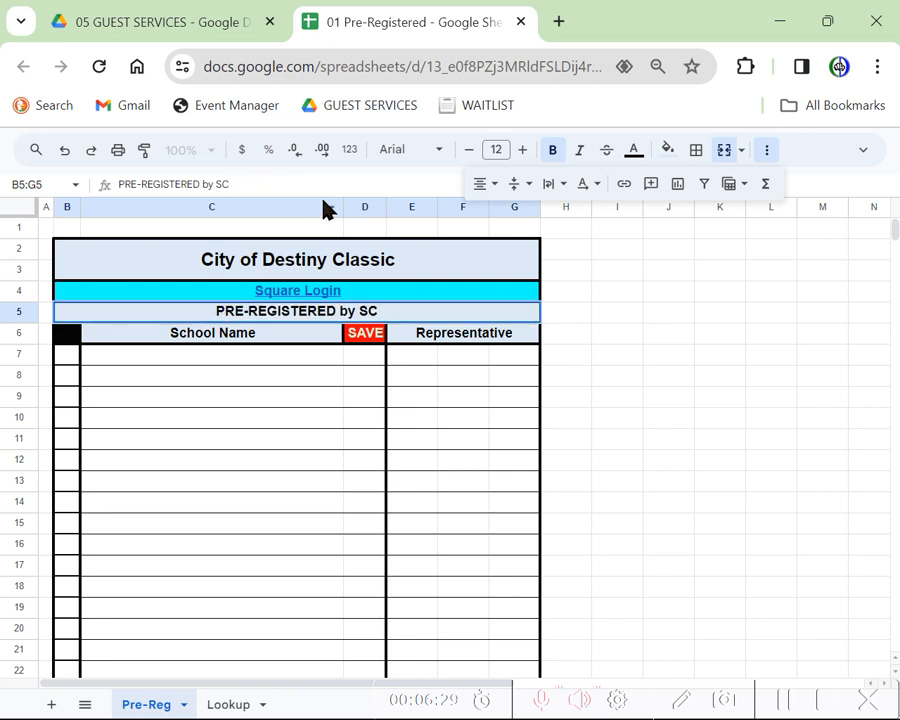
pyautogui.press('BackSpace')
pyautogui.press('BackSpace')
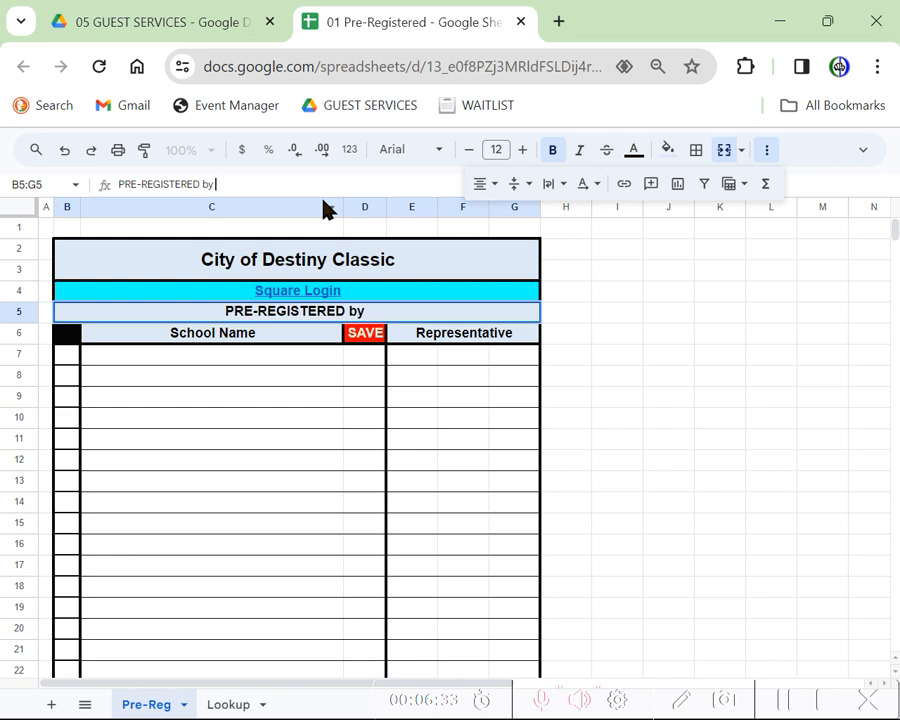
pyautogui.write('fred')
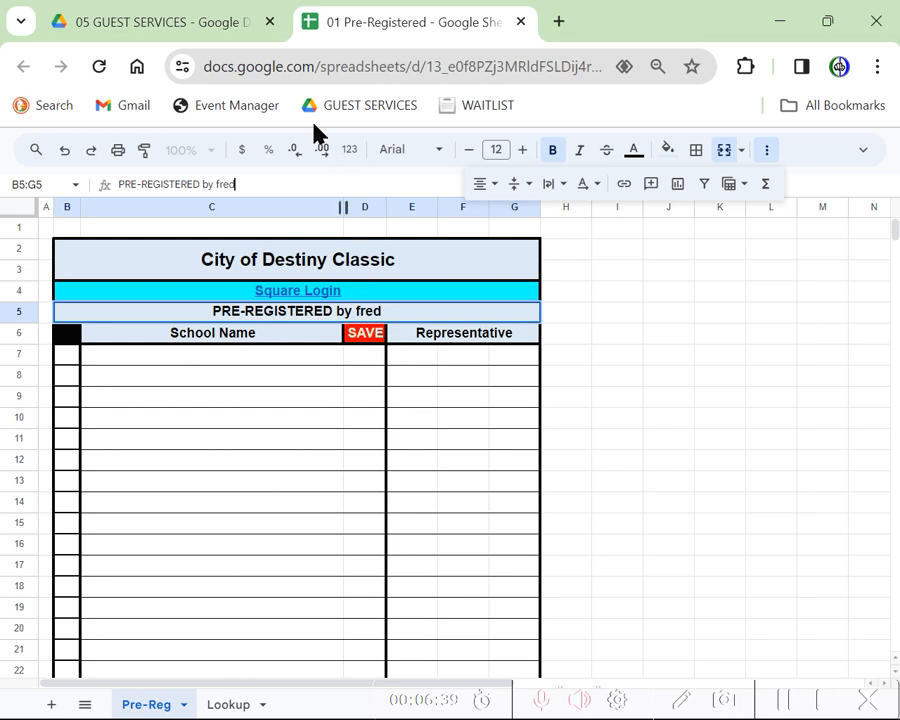
# Step: Restore the row 5 heading text to "PRE-REGISTERED by SCHOOL" and commit the edit by selecting cell I6
pyautogui.press('BackSpace')
pyautogui.press('BackSpace')
pyautogui.press('BackSpace')
pyautogui.press('BackSpace')
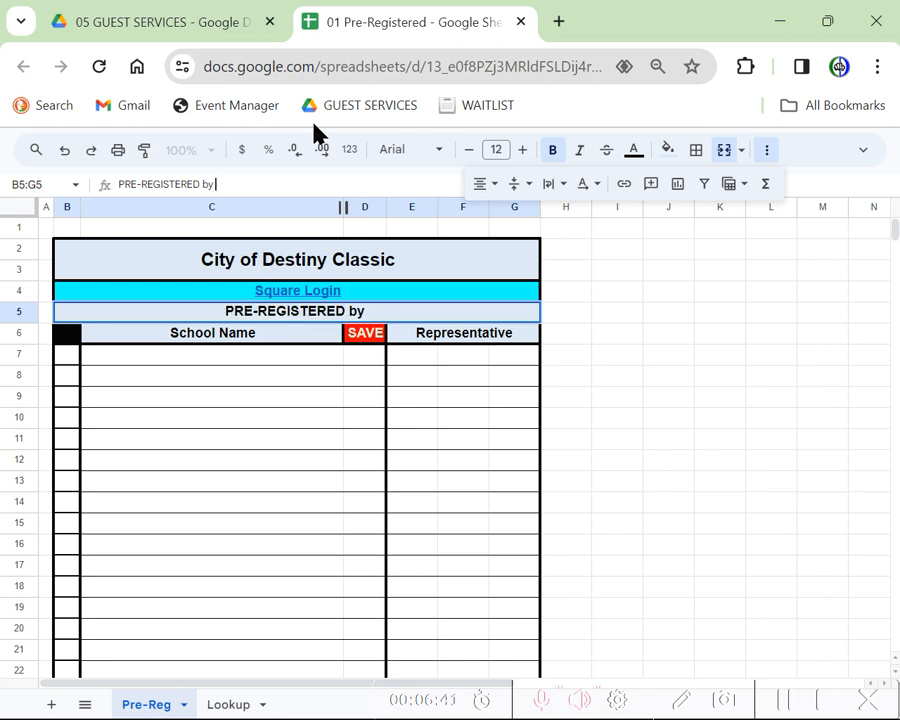
pyautogui.write('SCHOO')
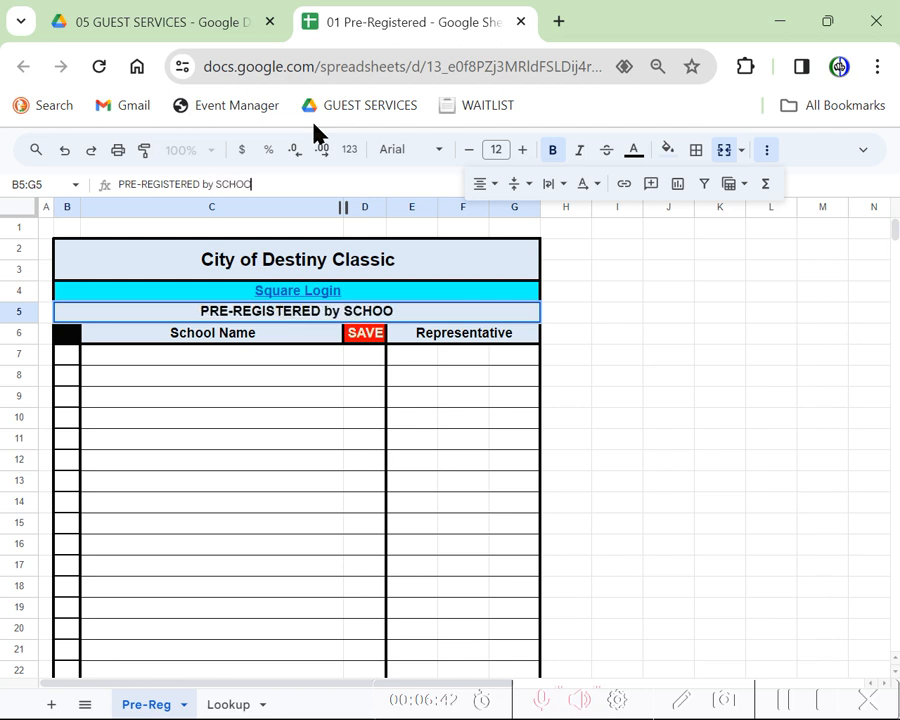
pyautogui.write('L')
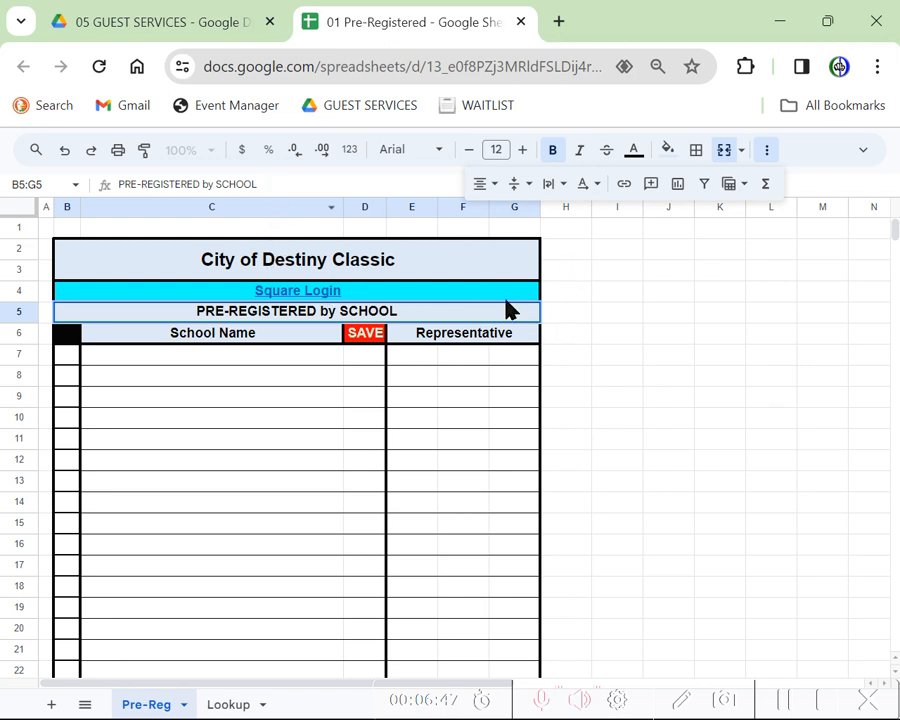
pyautogui.click(621, 337)
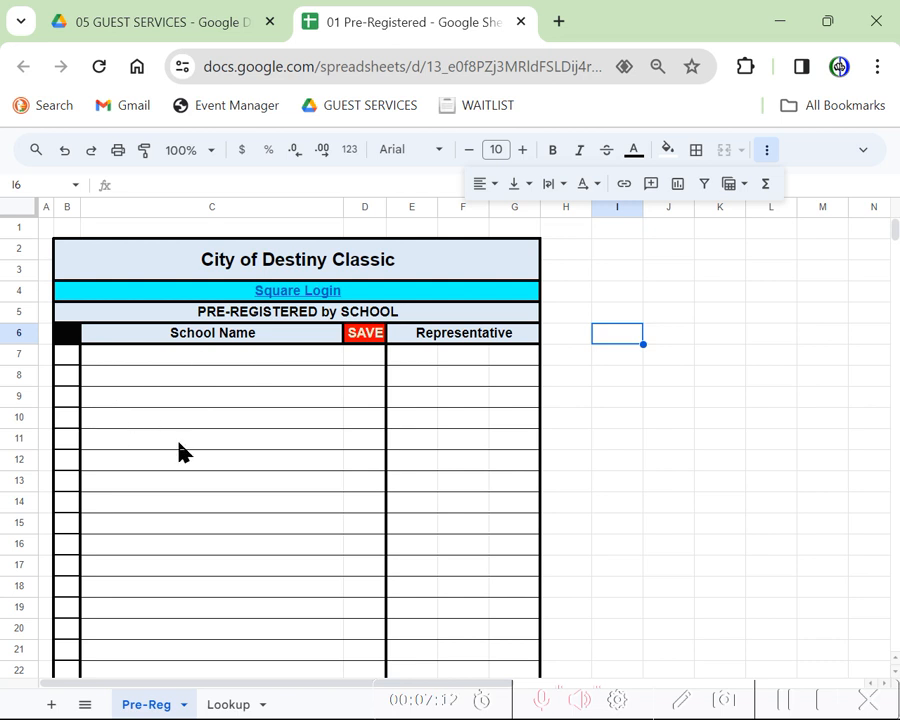
# Step: Try a black fill color on cell B8, and return its fill to white
pyautogui.click(69, 386)
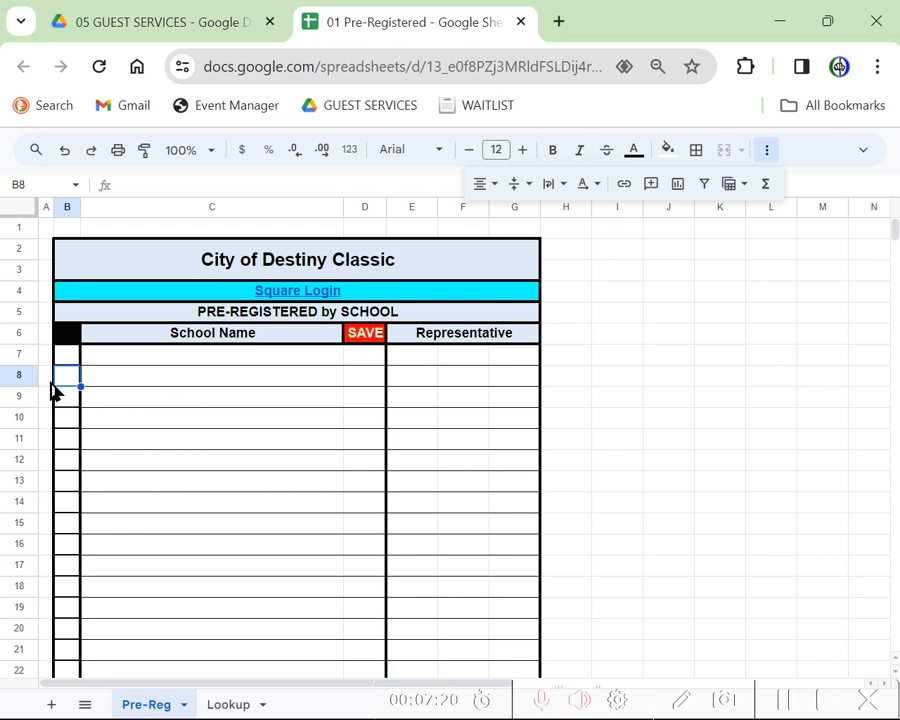
pyautogui.click(671, 157)
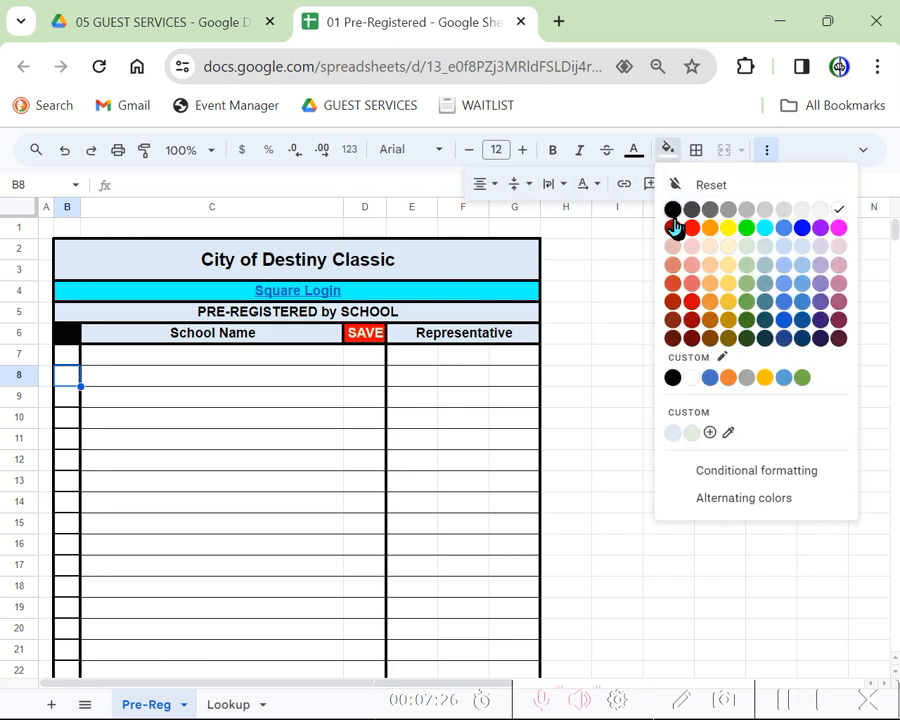
pyautogui.click(673, 212)
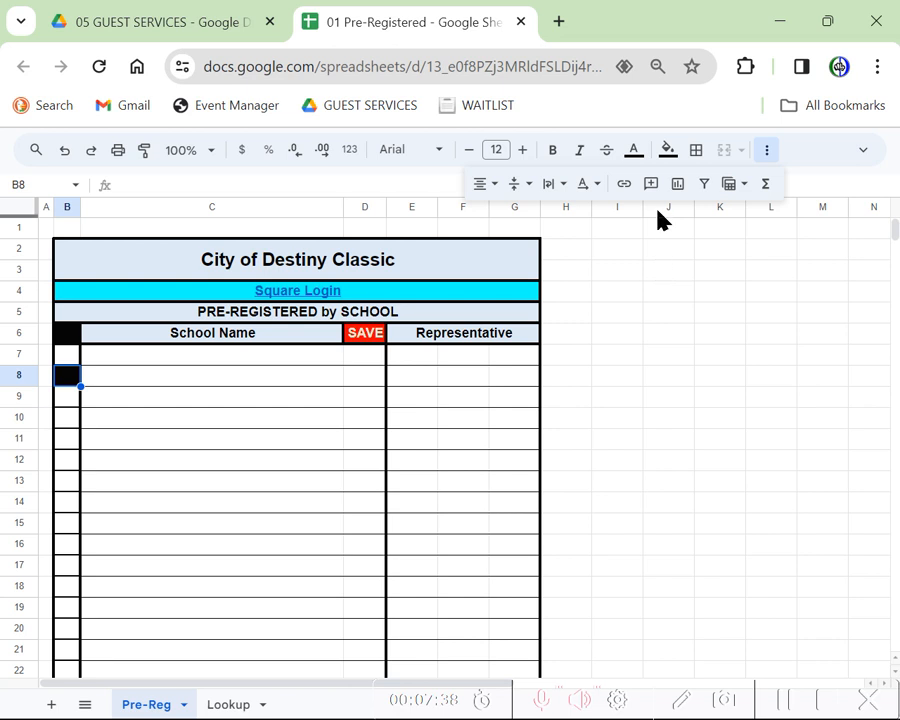
pyautogui.click(668, 150)
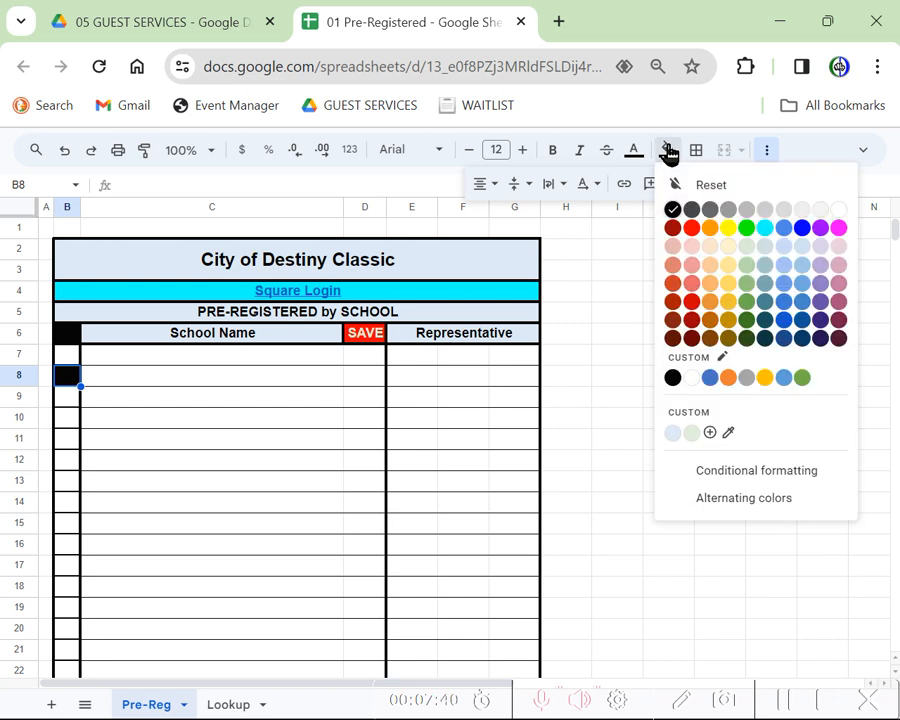
pyautogui.click(840, 218)
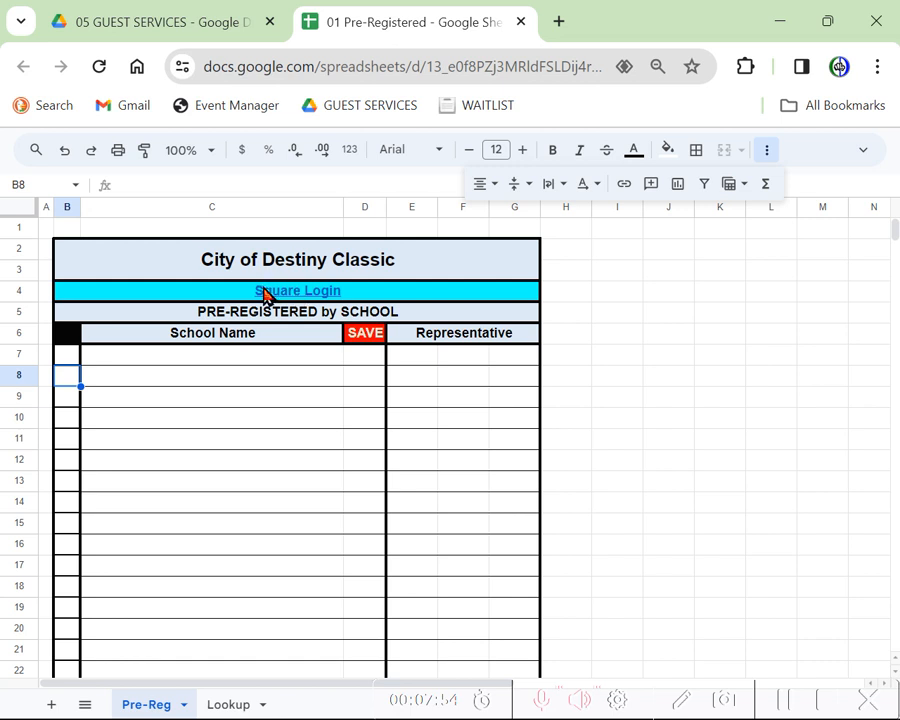
# Step: View the Square sign-in page through the "Square Login" link's web address, and close that page
pyautogui.moveTo(300, 304)
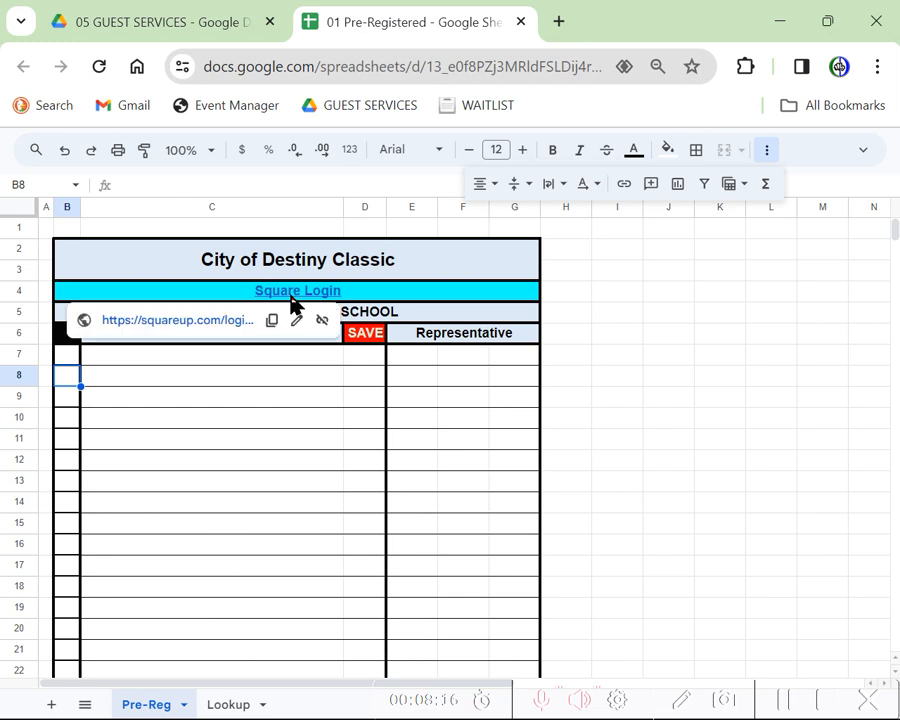
pyautogui.click(175, 321)
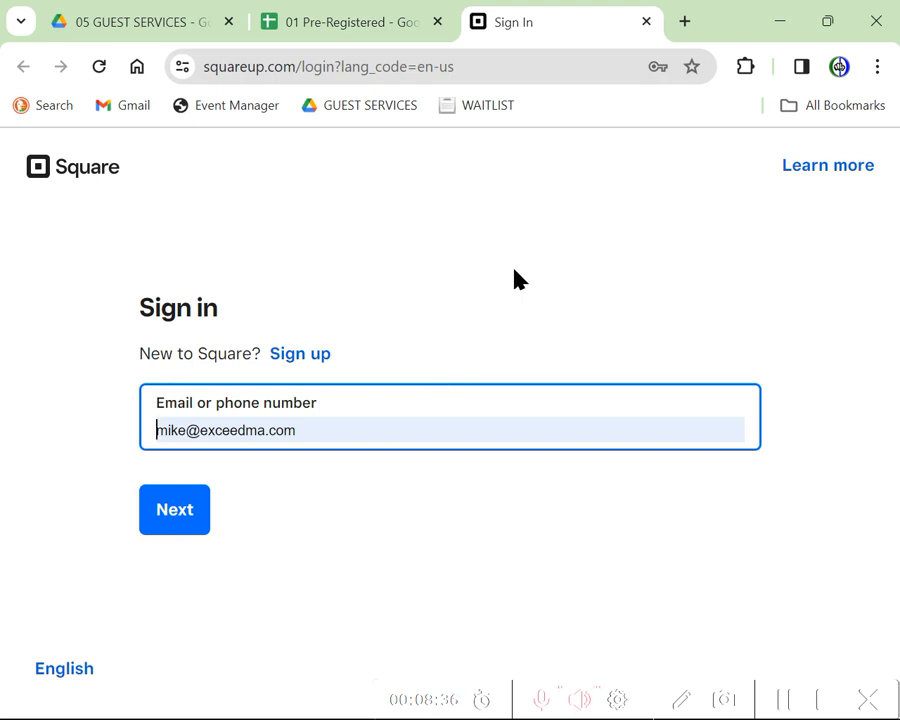
pyautogui.click(647, 23)
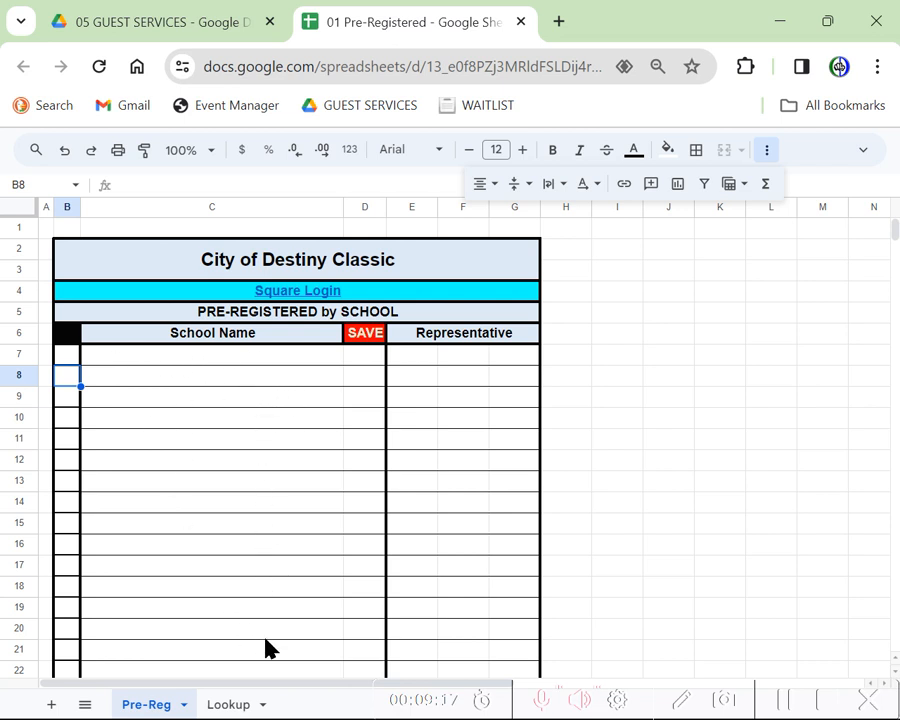
# Step: Look over the empty player table on the Lookup sheet and select its red "SAVE" cell F6
pyautogui.click(230, 705)
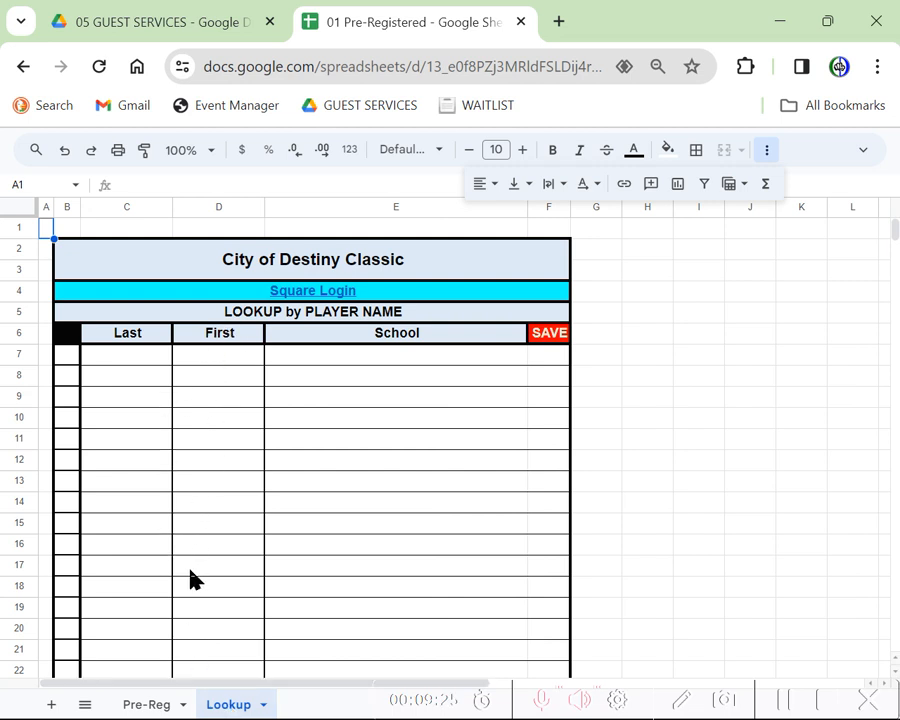
pyautogui.scroll(-9, 218, 441)
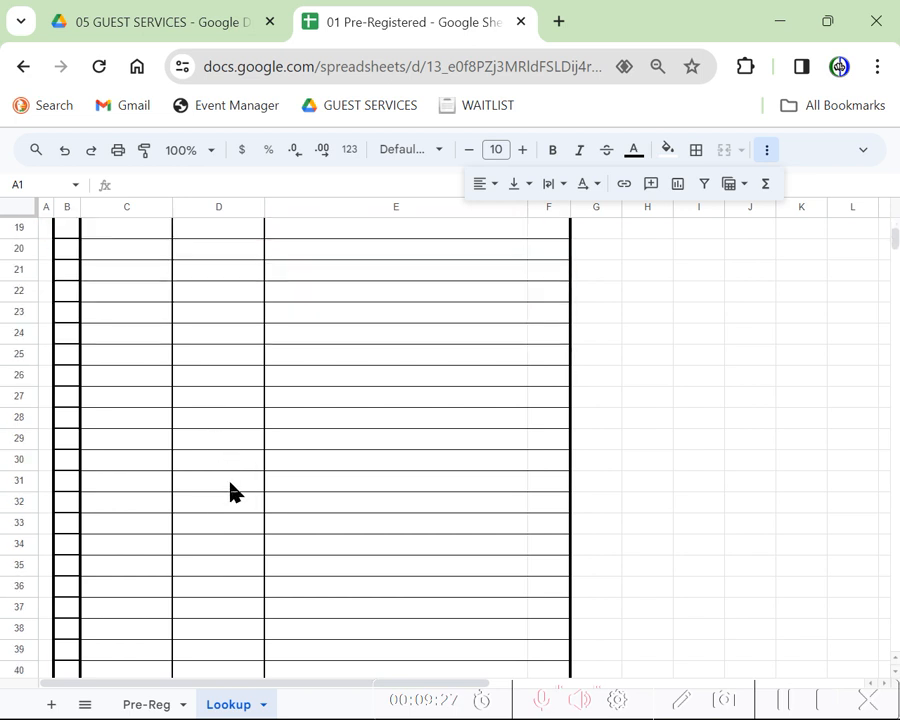
pyautogui.scroll(5, 230, 490)
pyautogui.scroll(4, 230, 490)
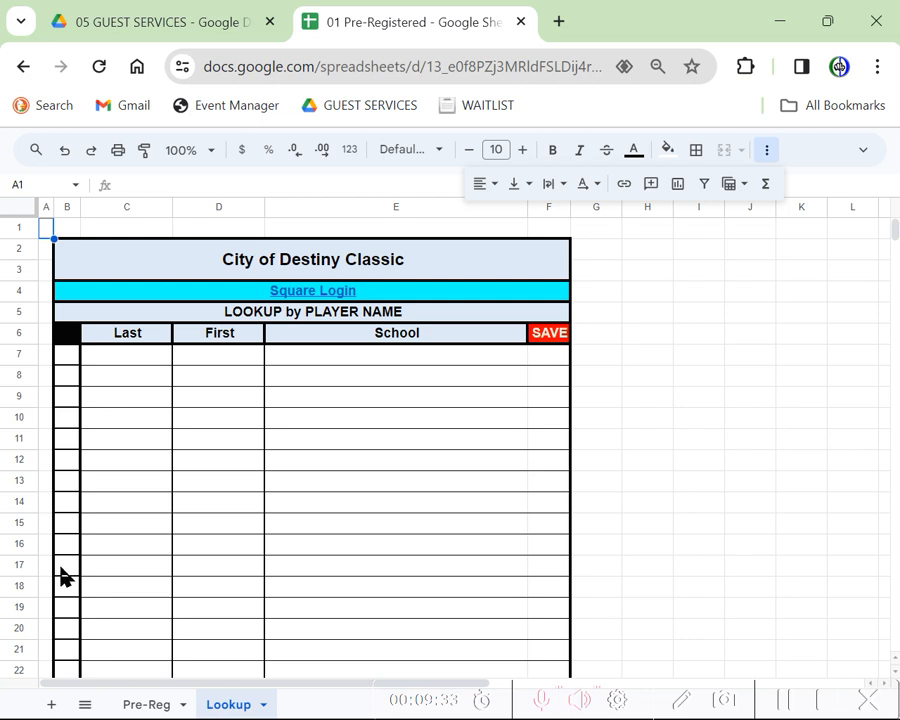
pyautogui.click(537, 344)
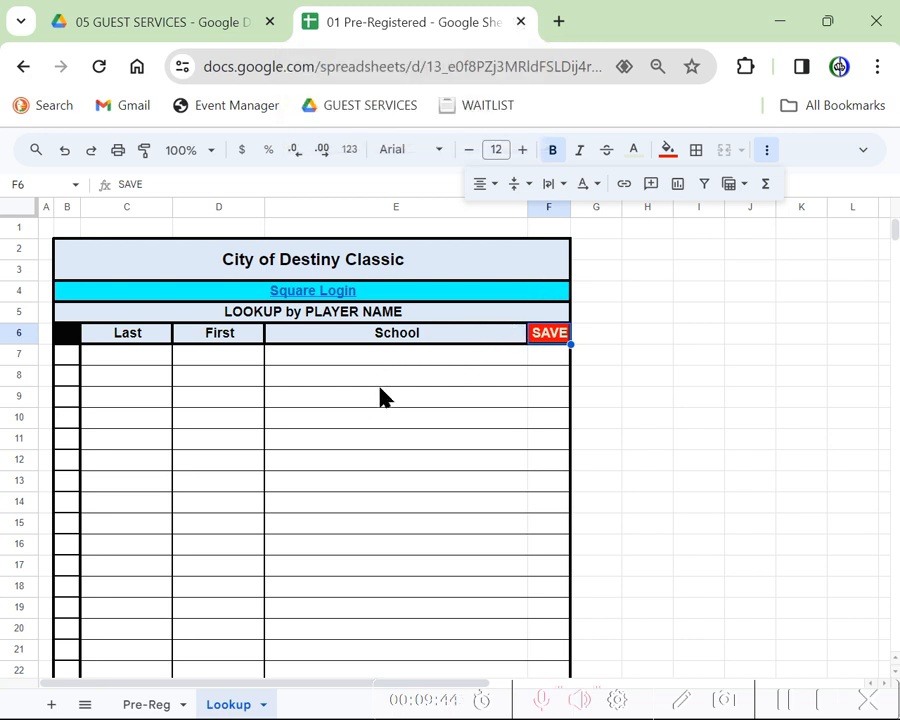
# Step: Enter the sample text "gjksadgk" in cell E9 under School, and overwrite it with "fhfjj"
pyautogui.click(305, 399)
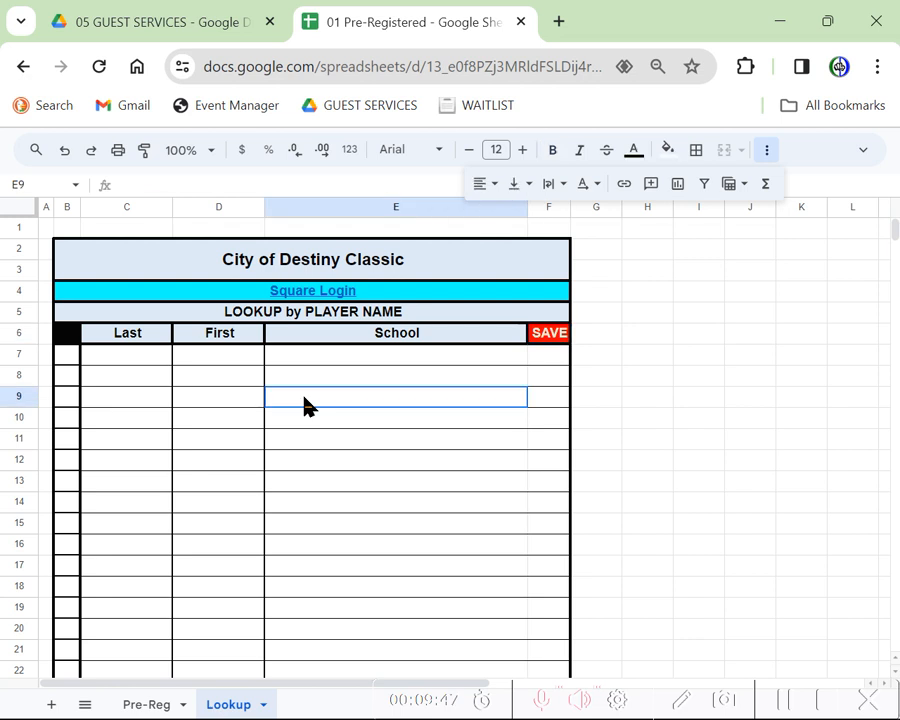
pyautogui.write('gjksadgk')
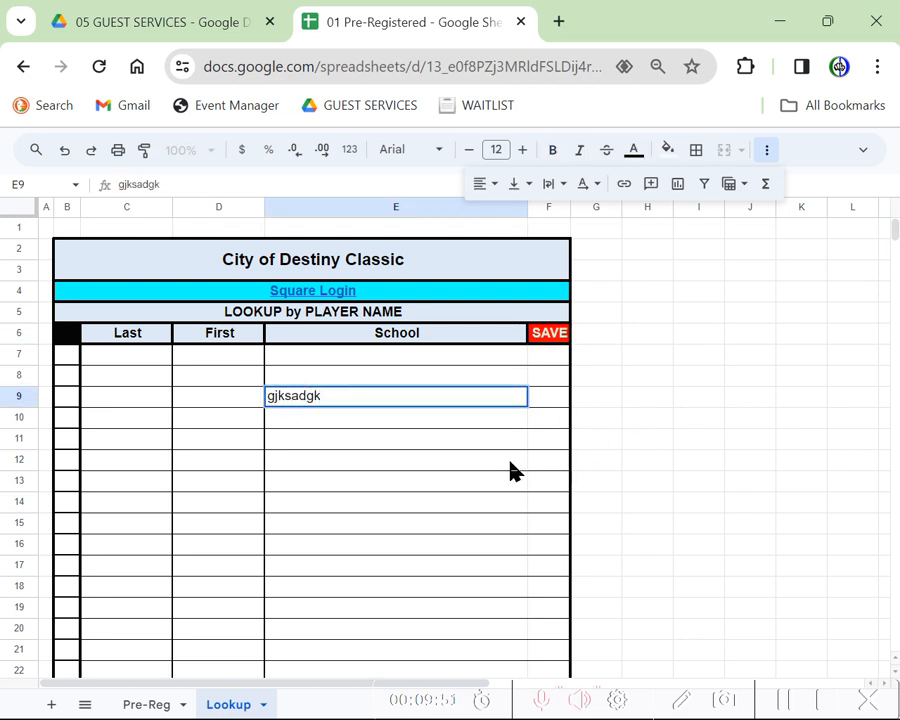
pyautogui.click(470, 461)
pyautogui.click(346, 404)
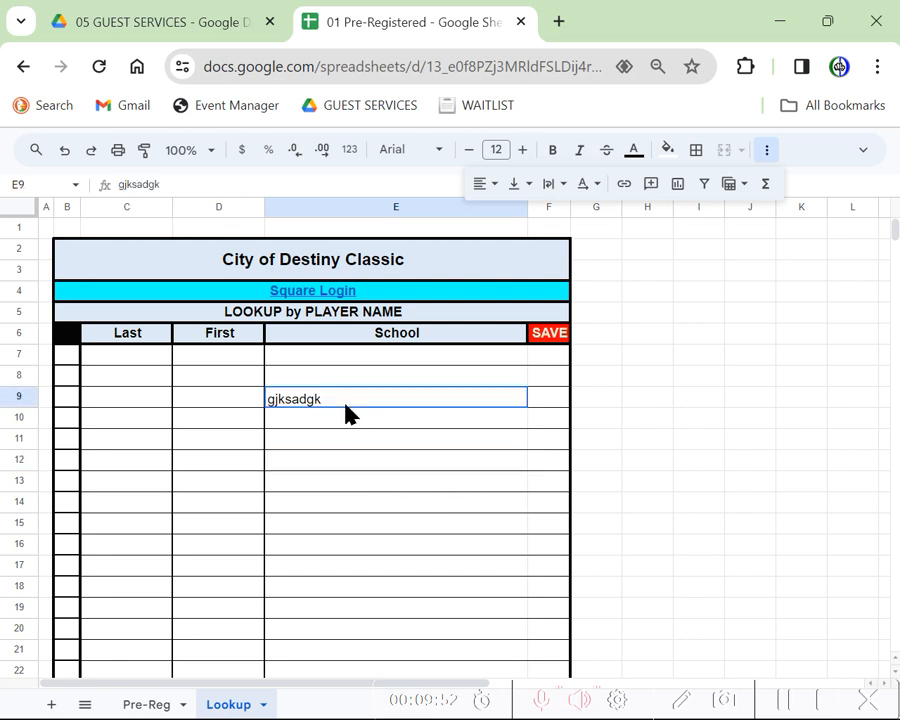
pyautogui.write('fhfjj')
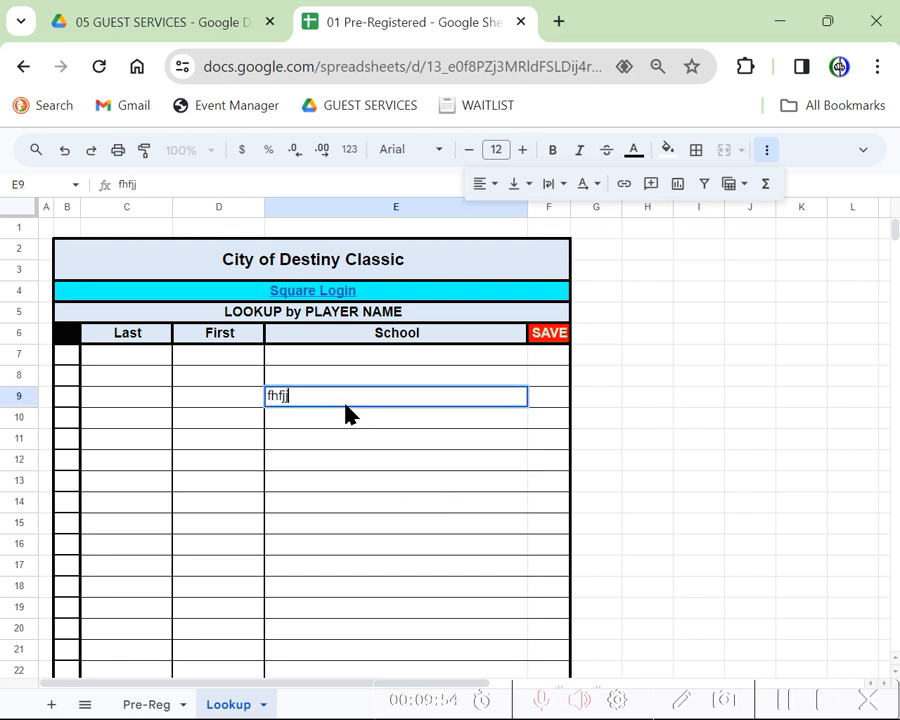
# Step: Try to close the spreadsheet mid-entry and cancel leaving, commit the E9 text by selecting the "SAVE" cell, and close the spreadsheet
pyautogui.click(521, 22)
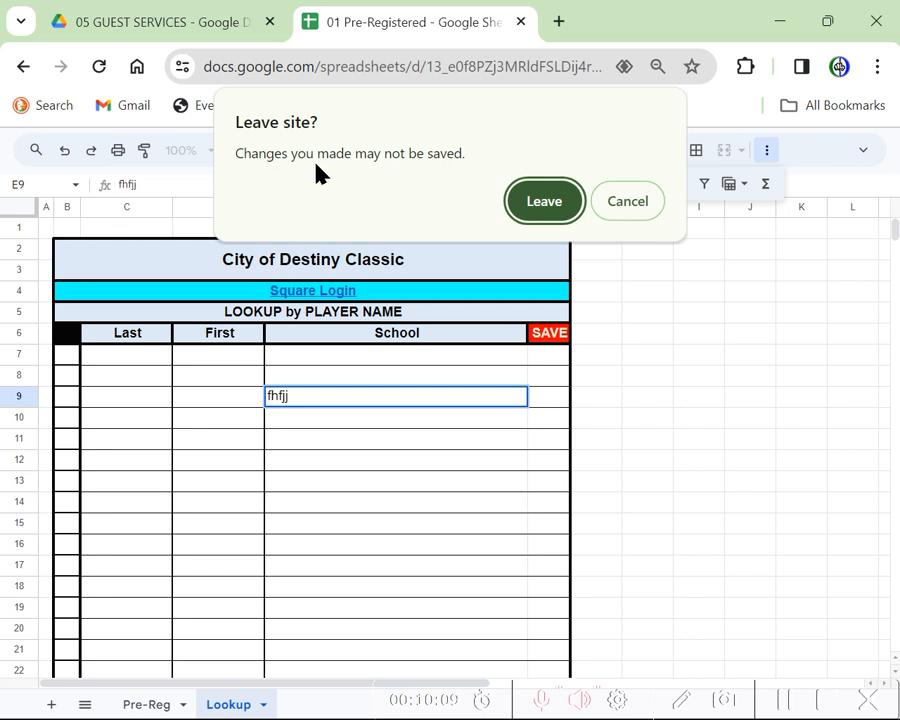
pyautogui.click(627, 202)
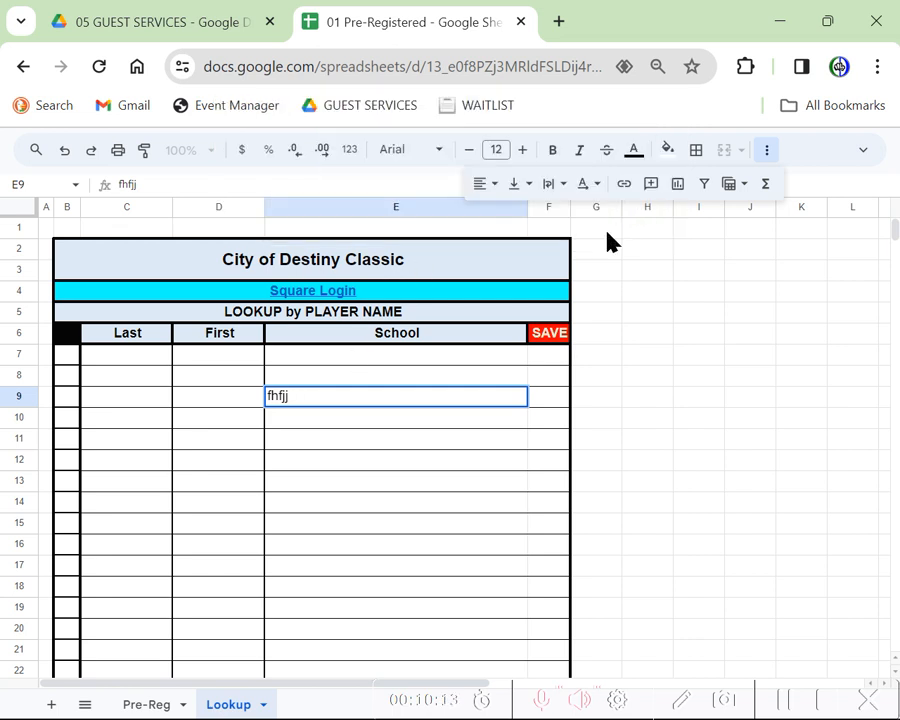
pyautogui.click(552, 341)
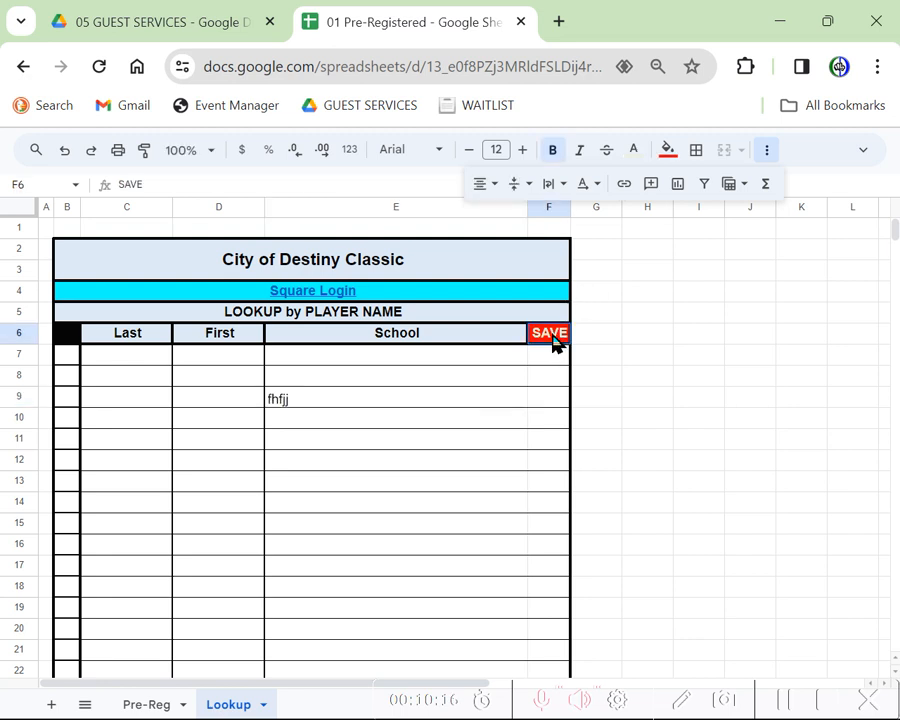
pyautogui.click(520, 21)
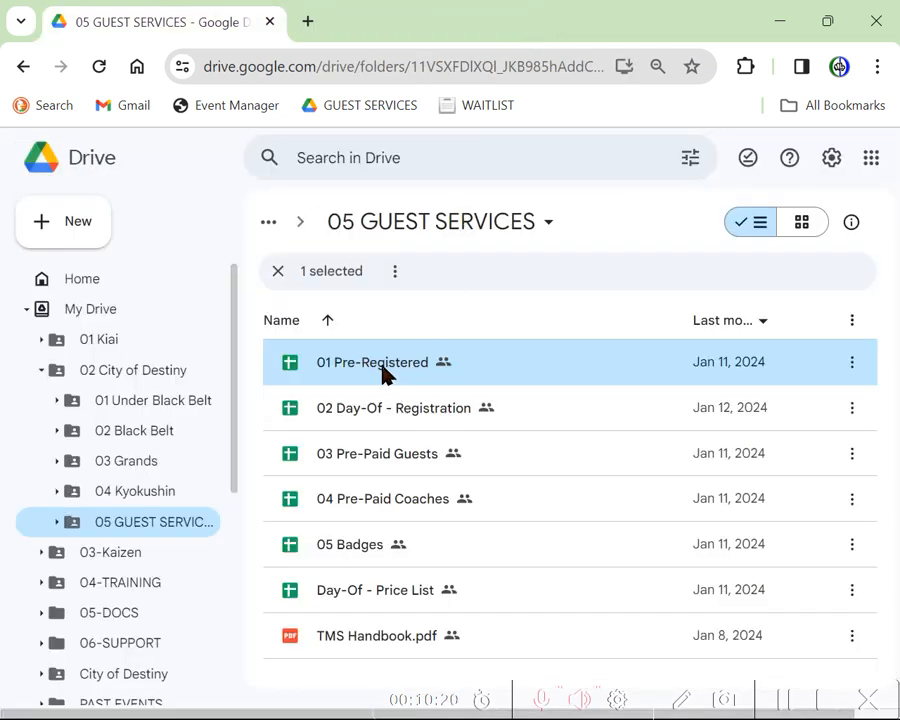
# Step: Reopen the 01 Pre-Registered spreadsheet from Google Drive and delete the "fhfjj" entry in cell E9 of the Lookup sheet
pyautogui.doubleClick(388, 372)
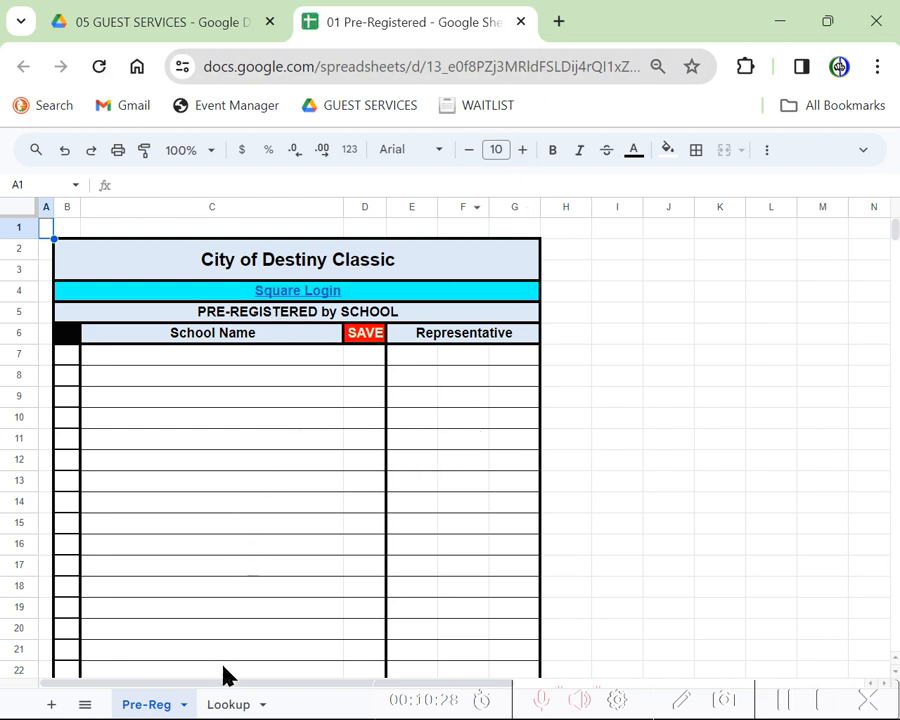
pyautogui.click(228, 704)
pyautogui.click(305, 396)
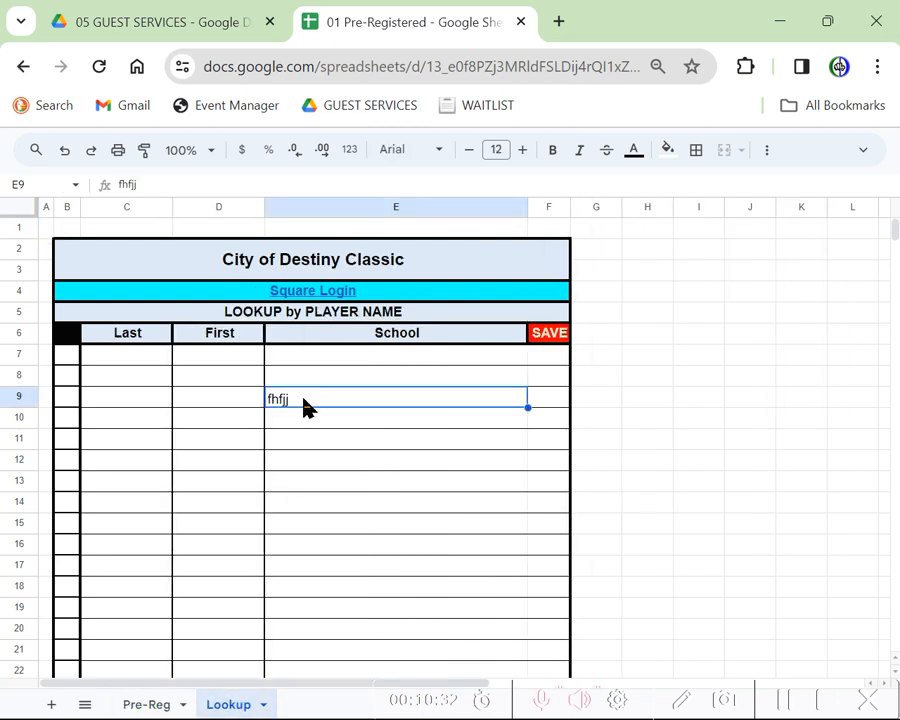
pyautogui.press('Delete')
# Step: Select the "SAVE" cell F6, close the spreadsheet, and reopen 01 Pre-Registered from the 05 GUEST SERVICES folder
pyautogui.click(552, 338)
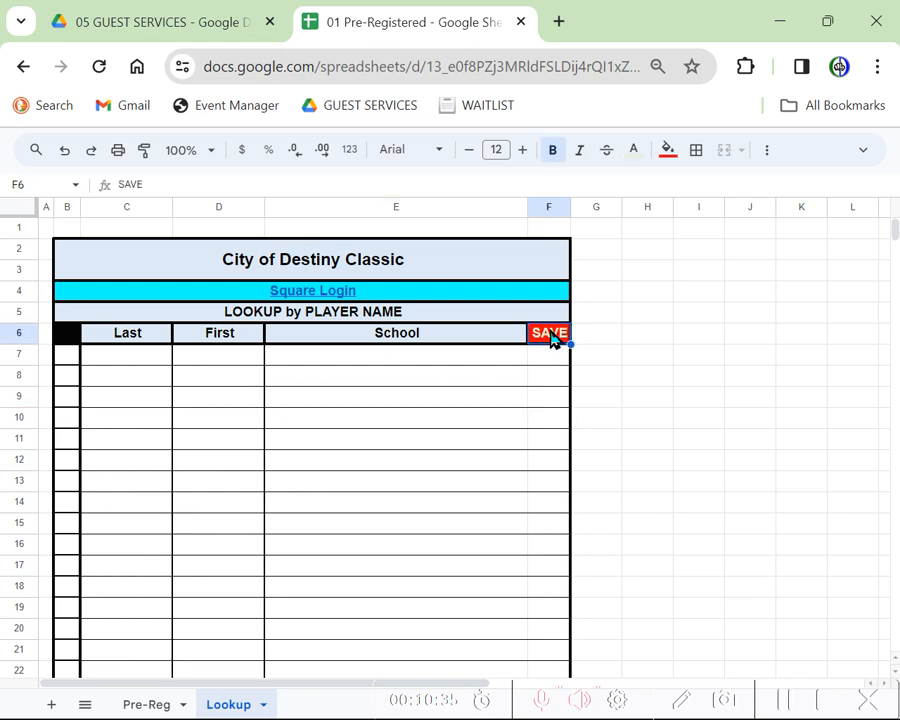
pyautogui.click(520, 22)
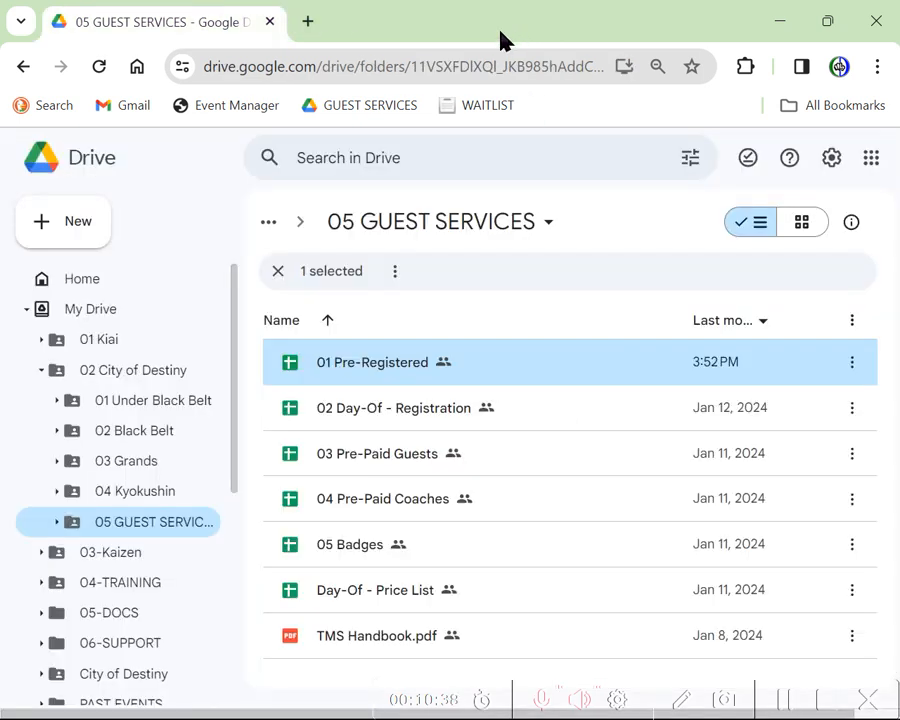
pyautogui.doubleClick(360, 372)
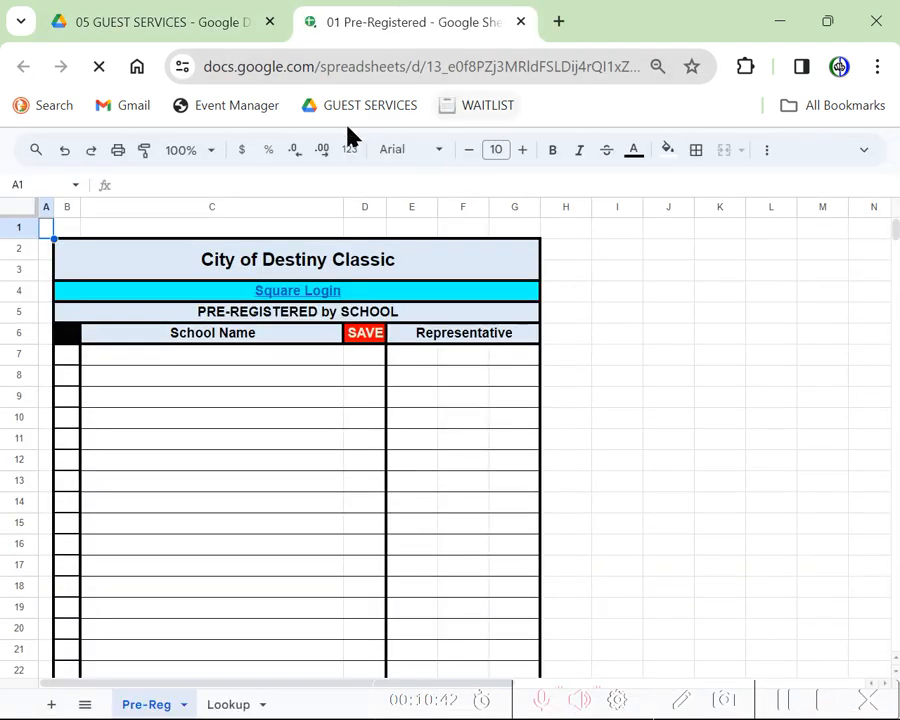
# Step: Review the additional formatting tools, and reveal the spreadsheet's hidden header to examine the View commands
pyautogui.click(767, 152)
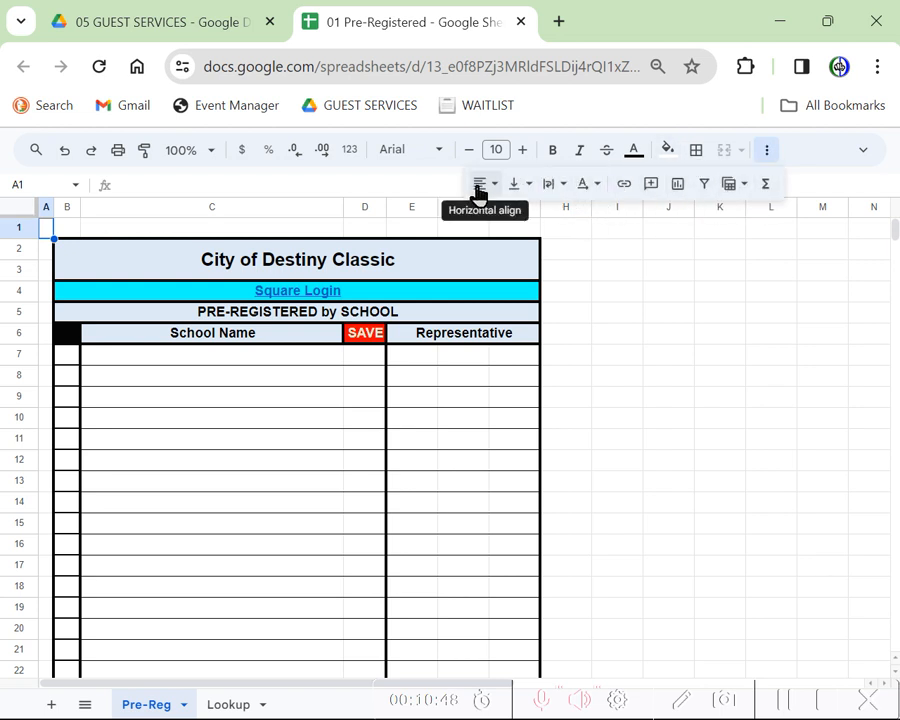
pyautogui.click(862, 156)
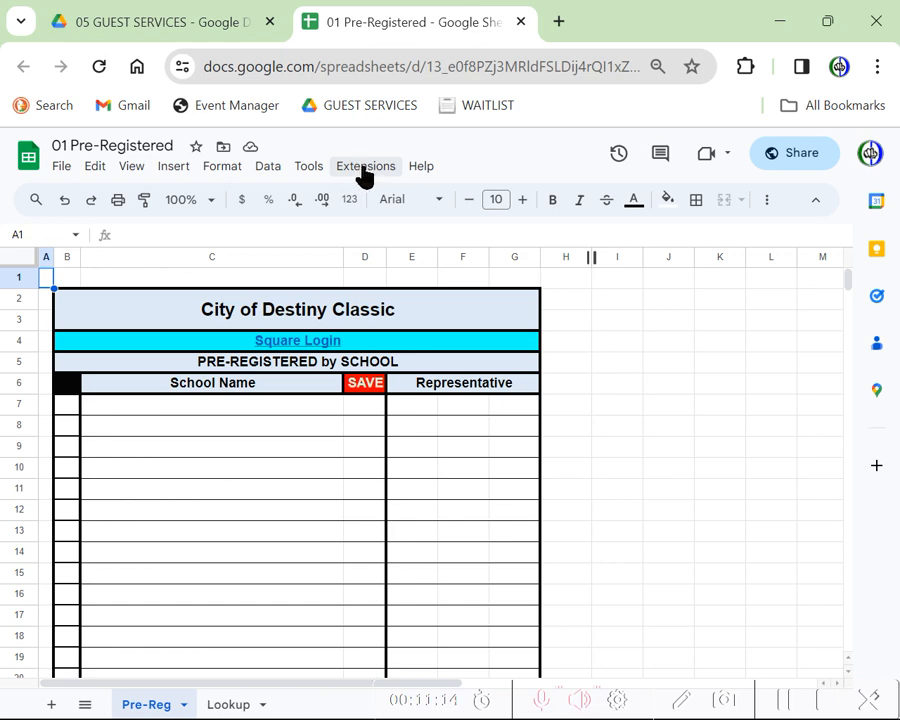
pyautogui.click(132, 169)
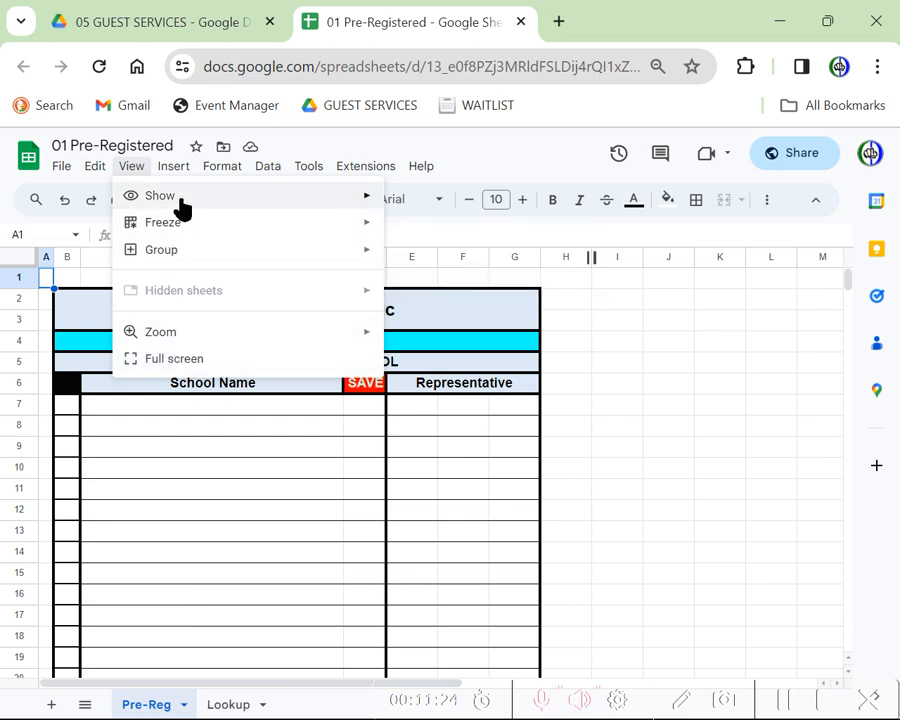
pyautogui.moveTo(170, 340)
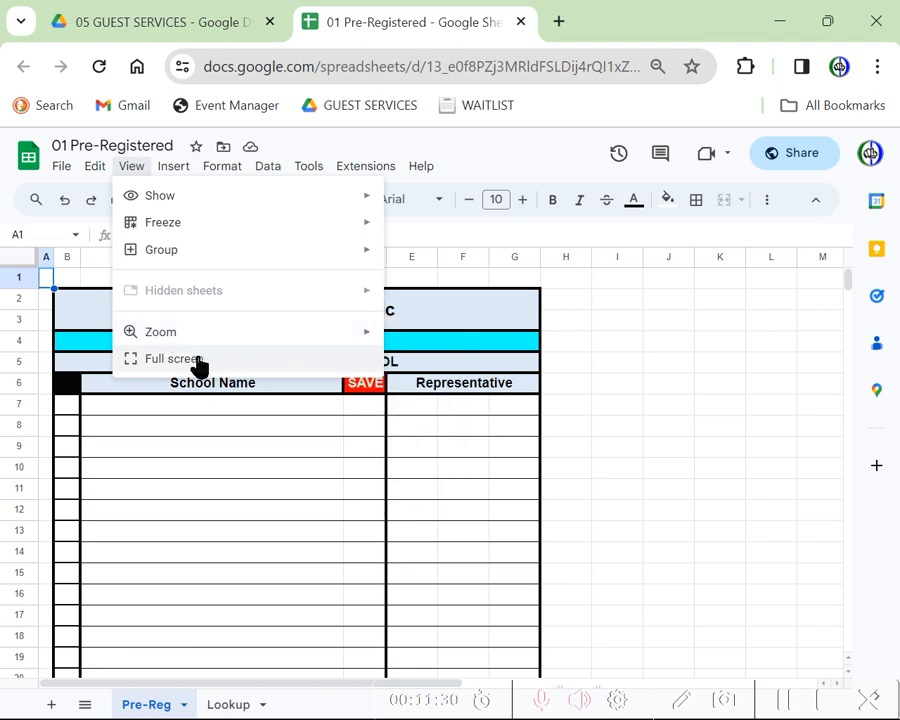
# Step: Examine the Extensions commands, including the Macros options, and hide the spreadsheet's header again
pyautogui.moveTo(476, 180)
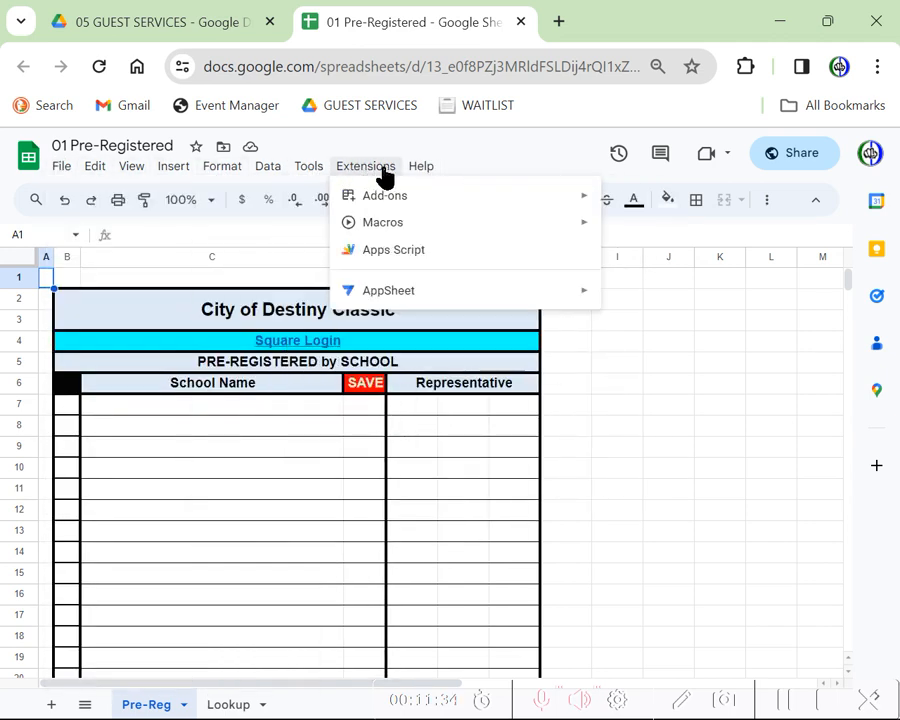
pyautogui.click(381, 175)
pyautogui.click(381, 175)
pyautogui.moveTo(387, 234)
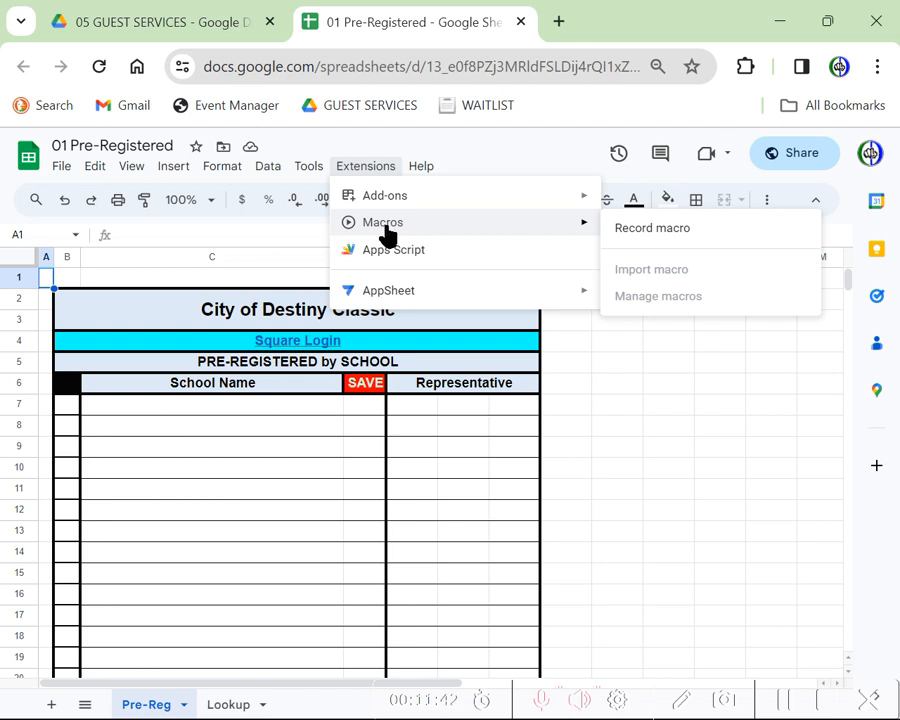
pyautogui.click(370, 168)
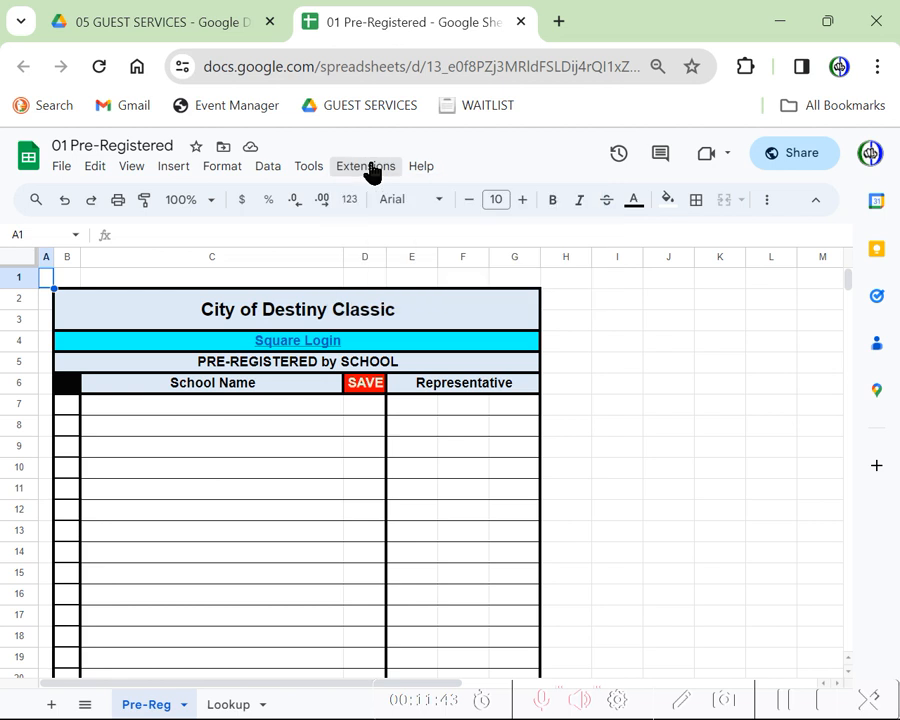
pyautogui.click(818, 207)
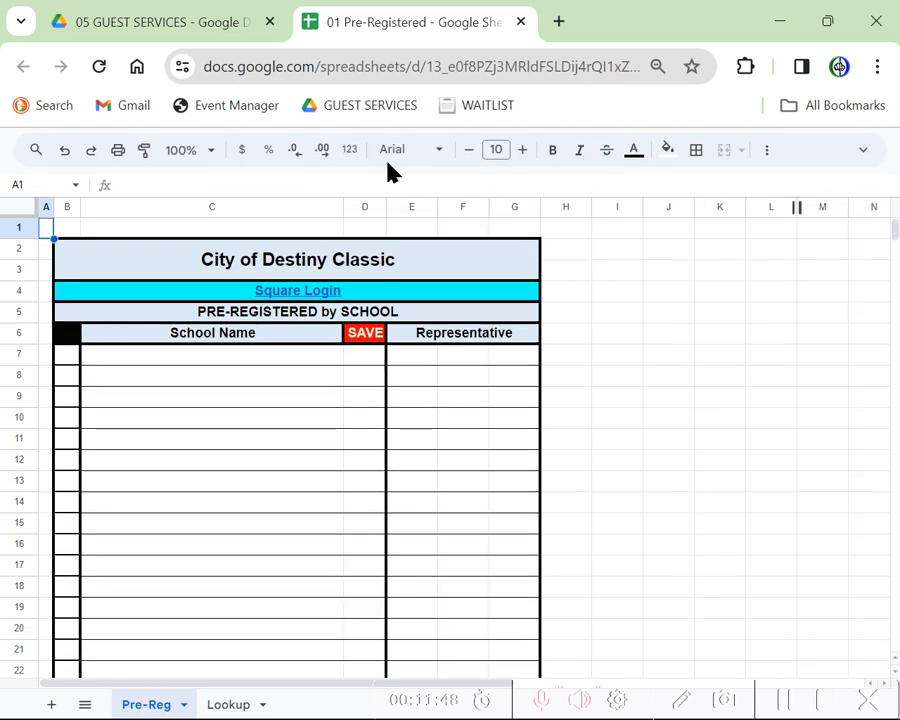